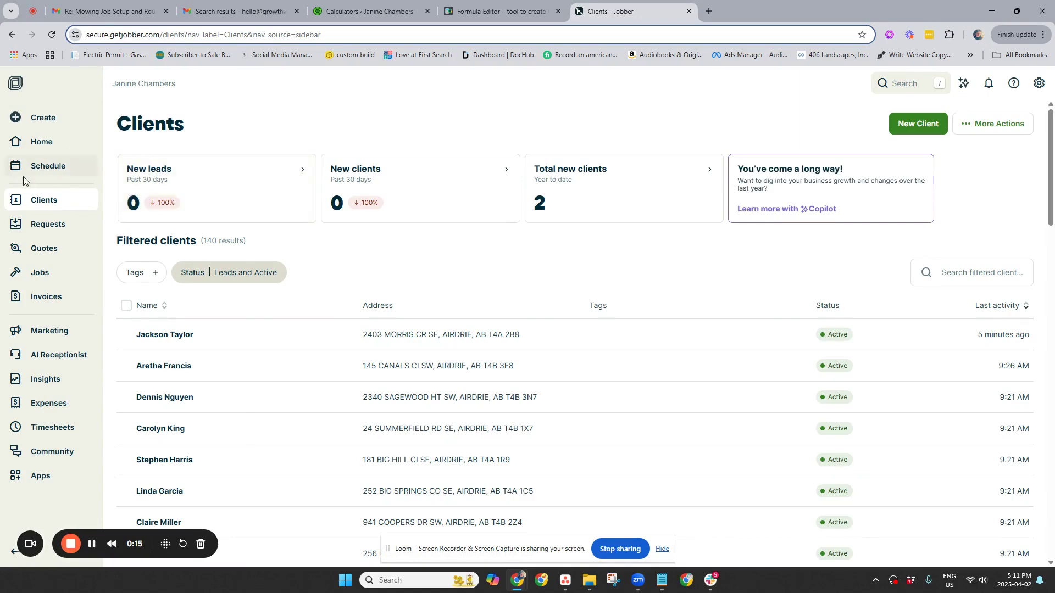
# - Find a client tagged Snow Removal in the client list and open that client's record
pyautogui.scroll(-6, 637, 434)
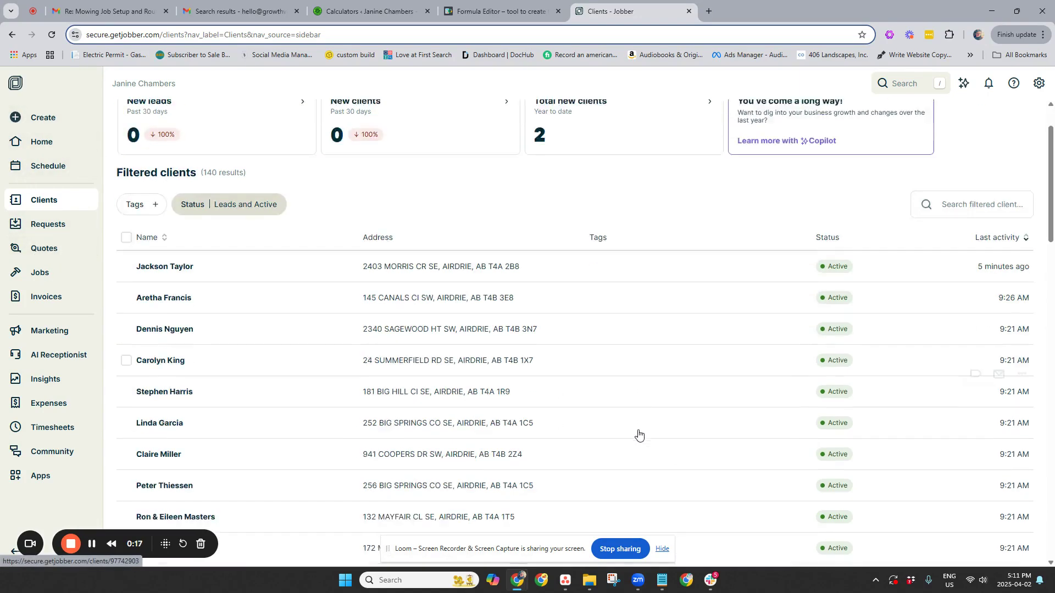
pyautogui.scroll(-5, 637, 437)
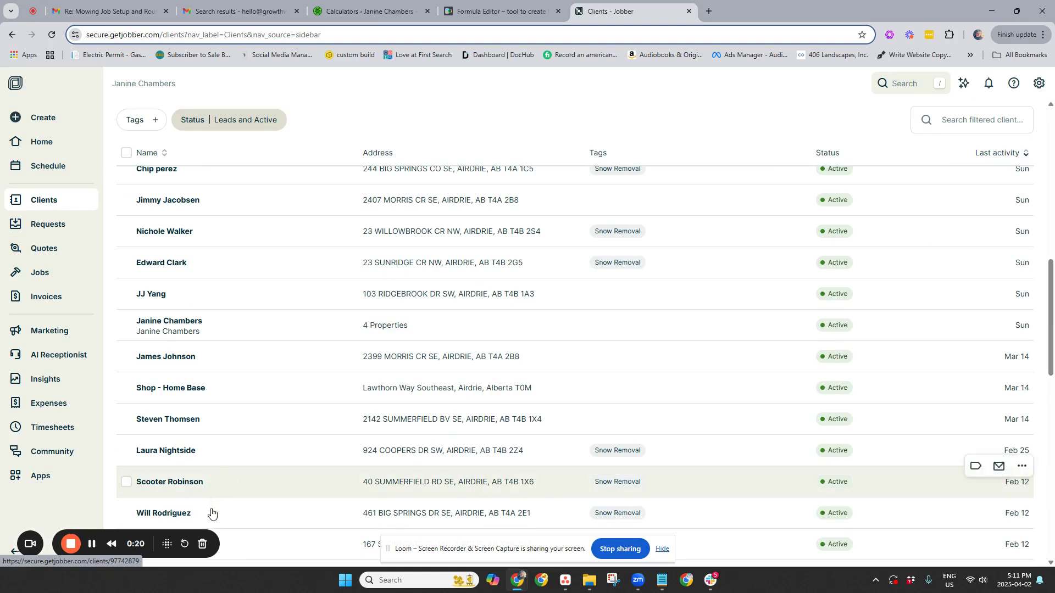
pyautogui.click(235, 514)
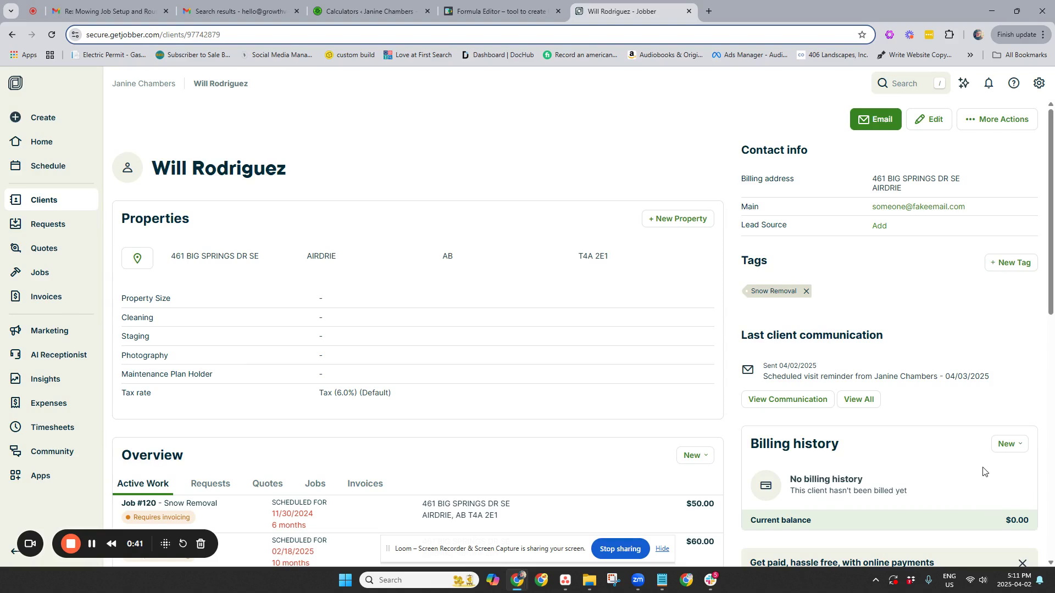
# - Set the client's initial balance to 400.00 with an April 2025 date note as details, and save it
pyautogui.click(1008, 445)
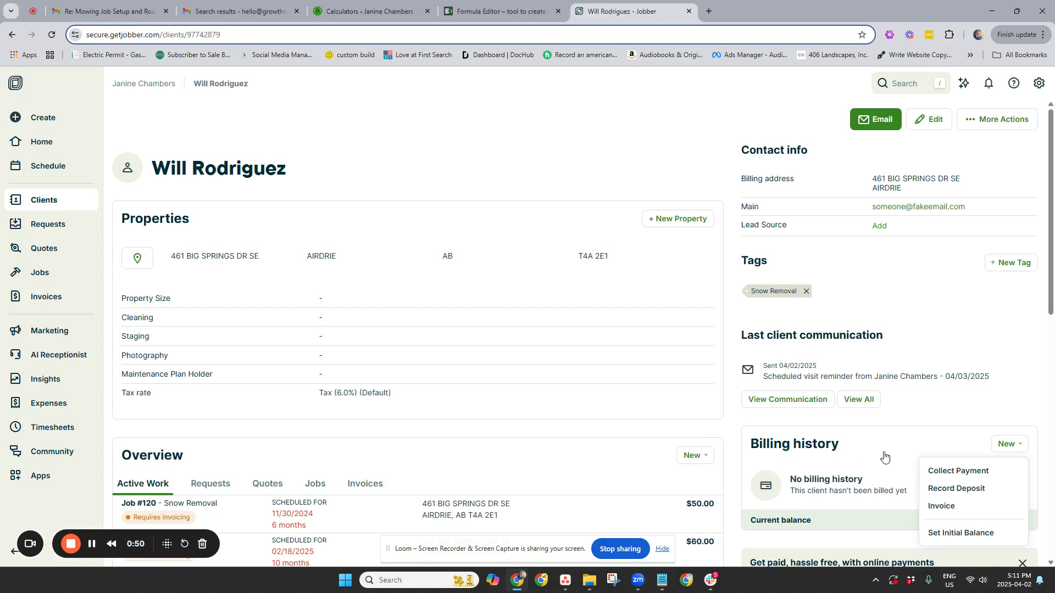
pyautogui.click(978, 532)
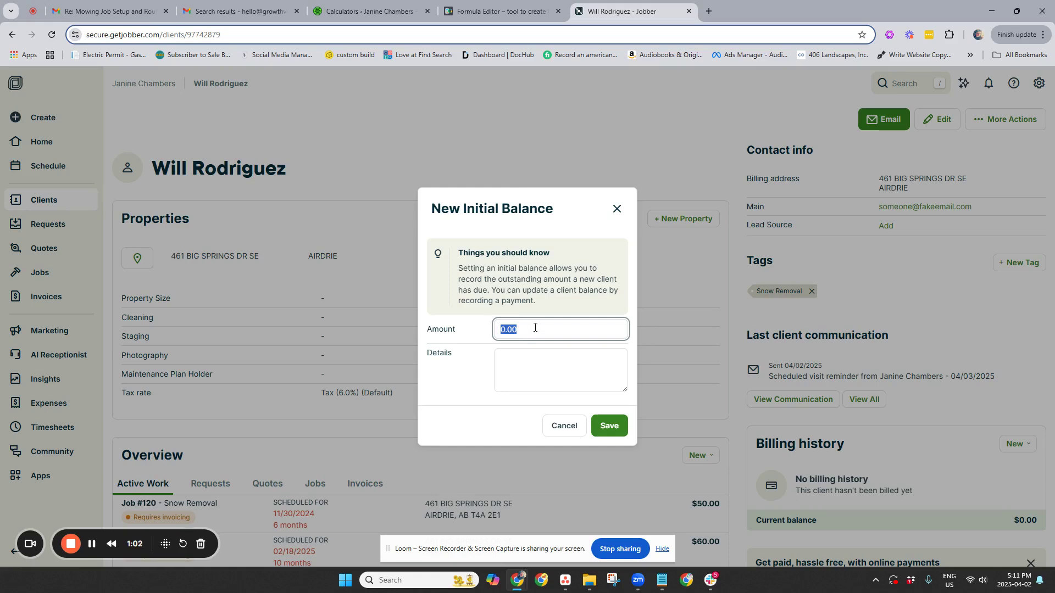
pyautogui.write('400.00')
pyautogui.press('Tab')
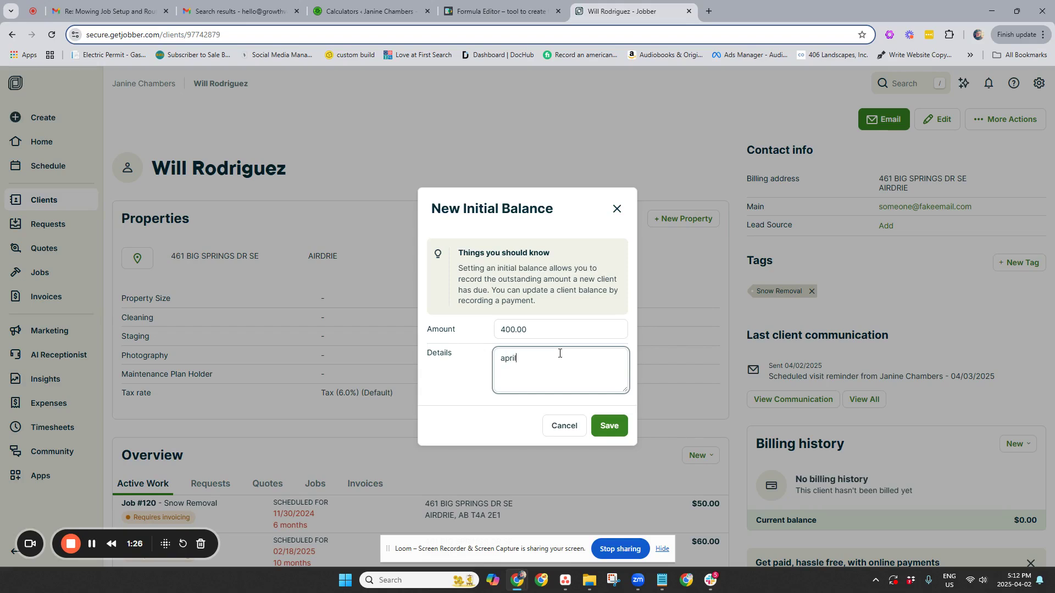
pyautogui.write('2025')
pyautogui.click(608, 425)
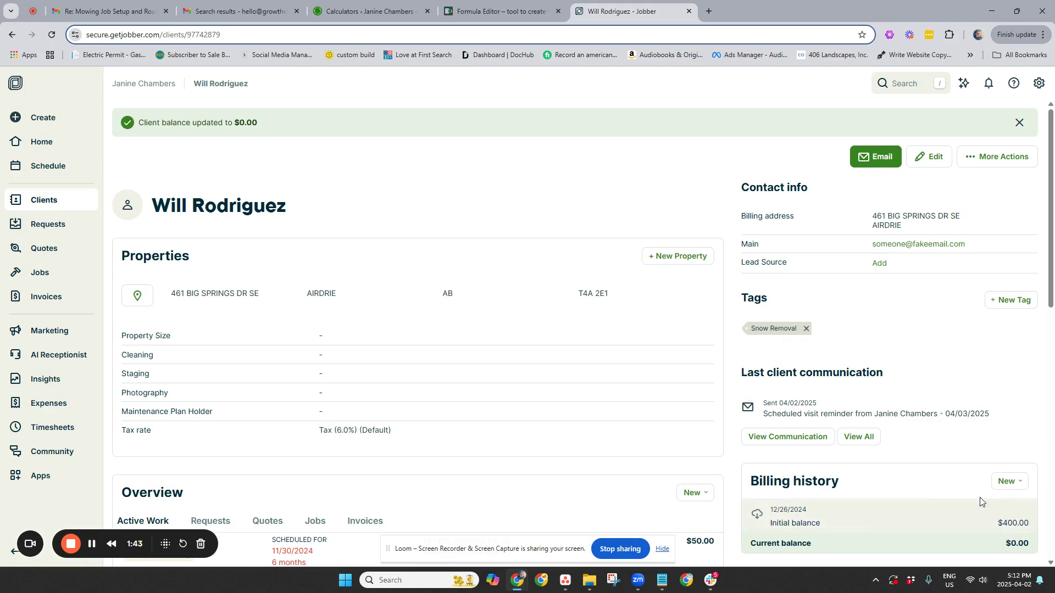
# - Start collecting a payment against the client's account with method Cash and amount 400.00
pyautogui.click(1015, 483)
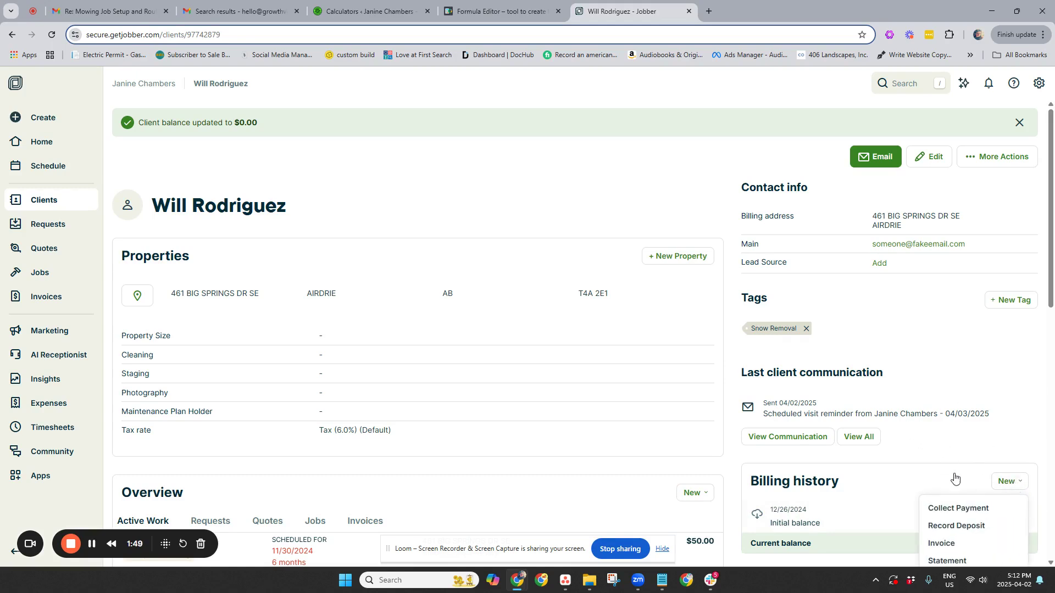
pyautogui.click(948, 513)
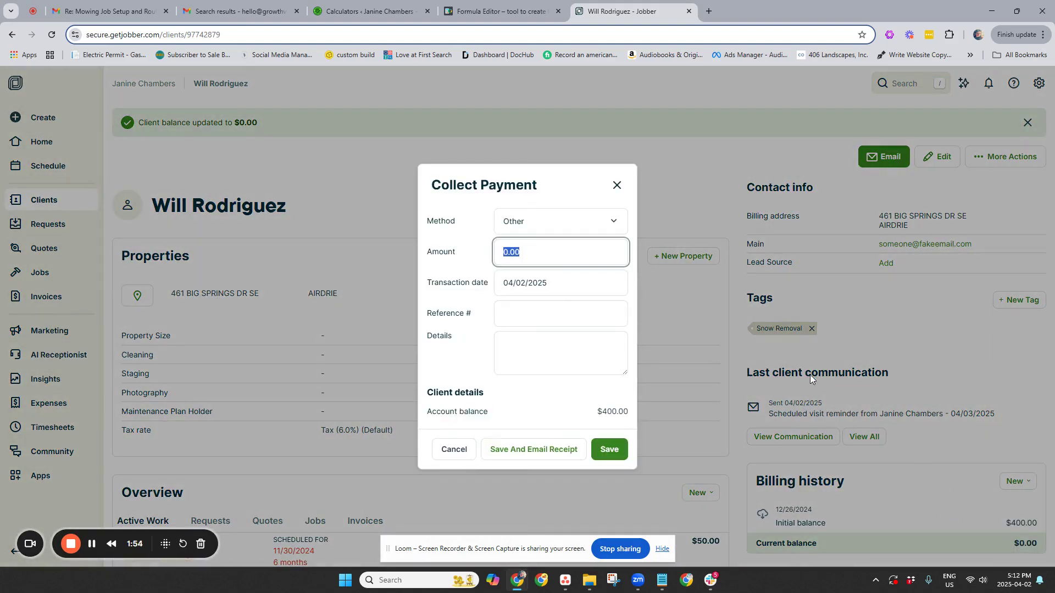
pyautogui.click(574, 225)
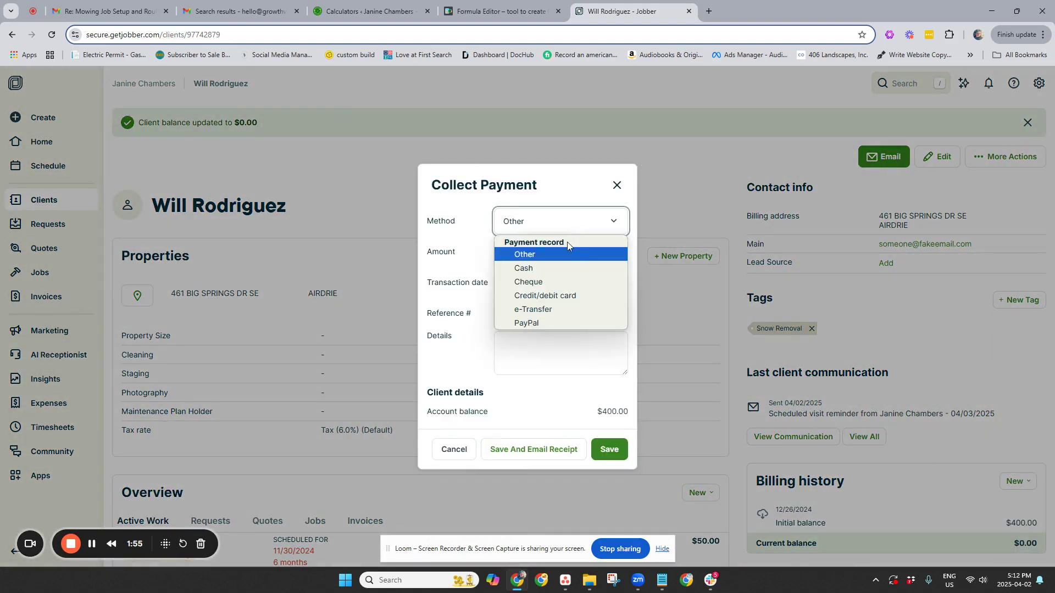
pyautogui.click(527, 268)
pyautogui.click(527, 267)
pyautogui.write('400.00')
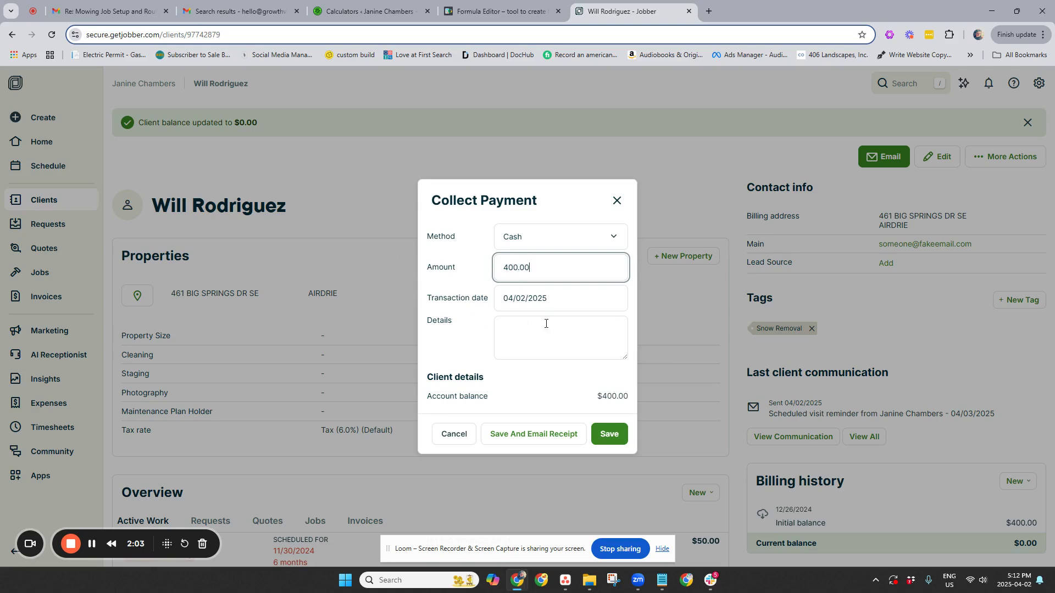
# - Set the payment's transaction date to 04/10/2025, enter the details "Paid cash towards qbo invoices", and save the payment
pyautogui.press('Tab')
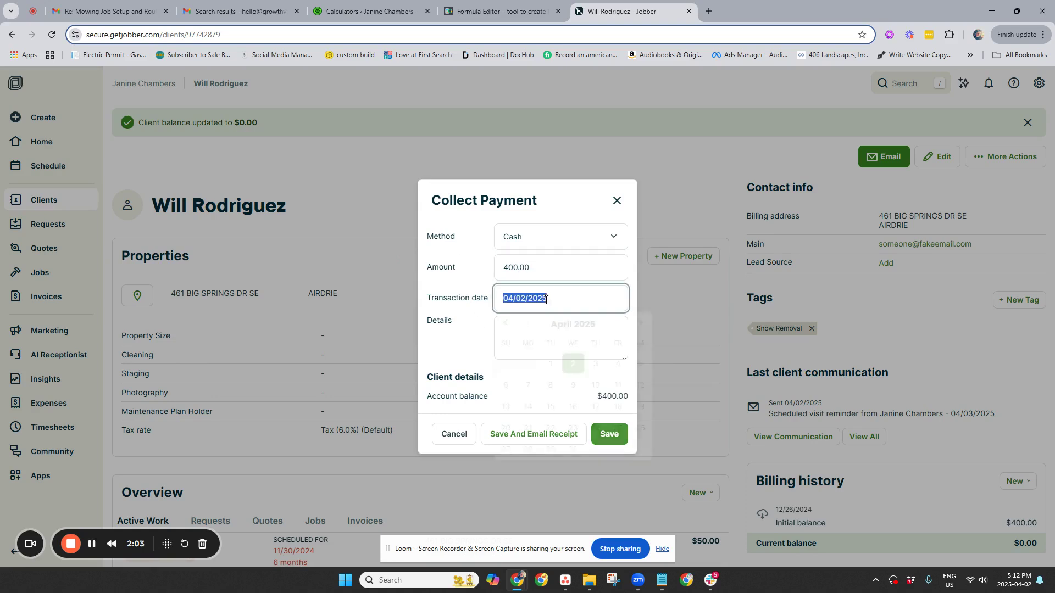
pyautogui.click(553, 302)
pyautogui.click(543, 304)
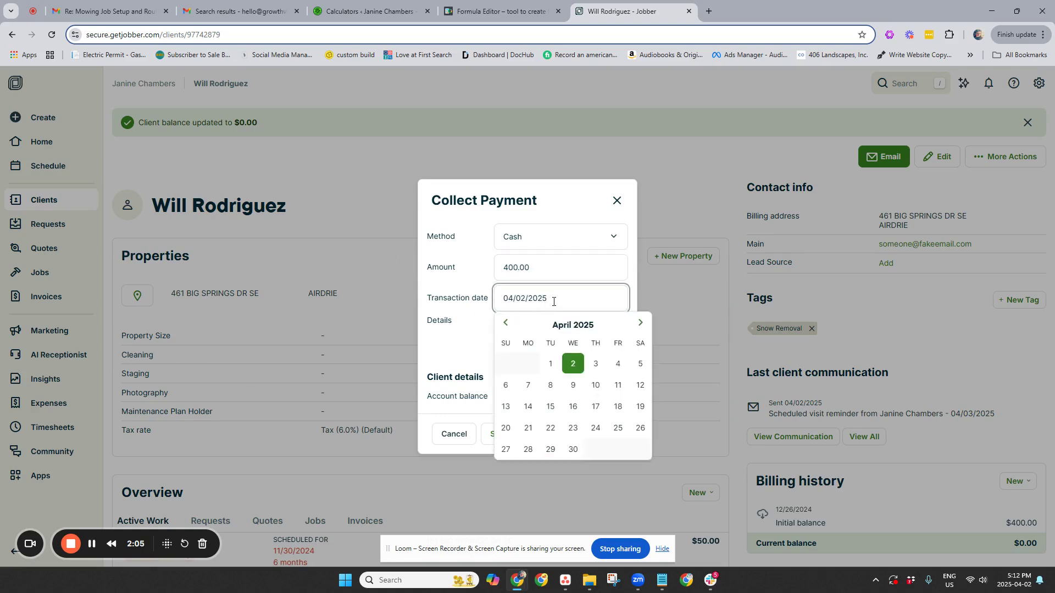
pyautogui.click(596, 385)
pyautogui.click(561, 331)
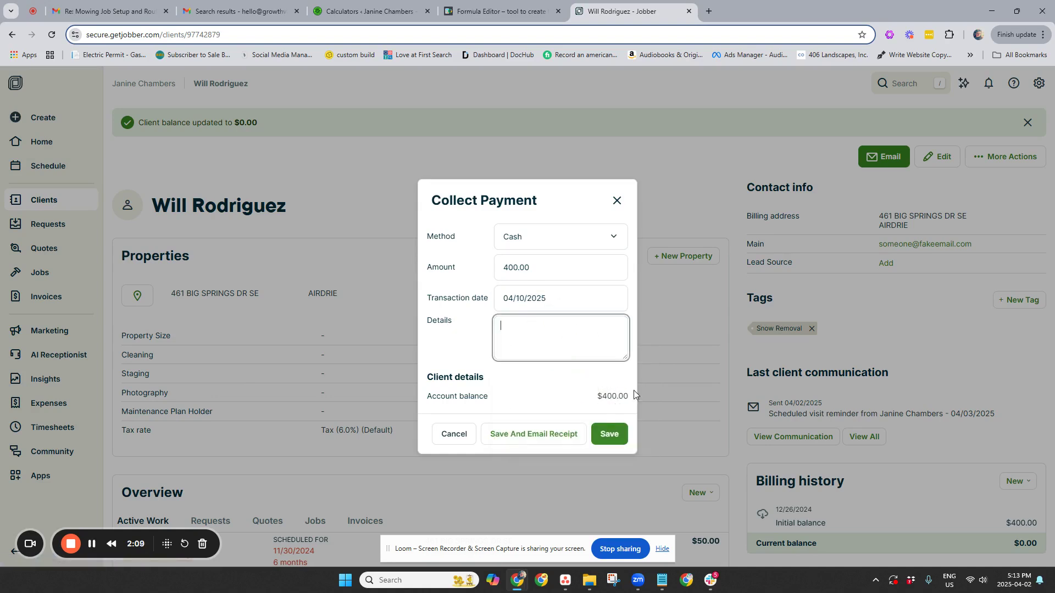
pyautogui.write('PA')
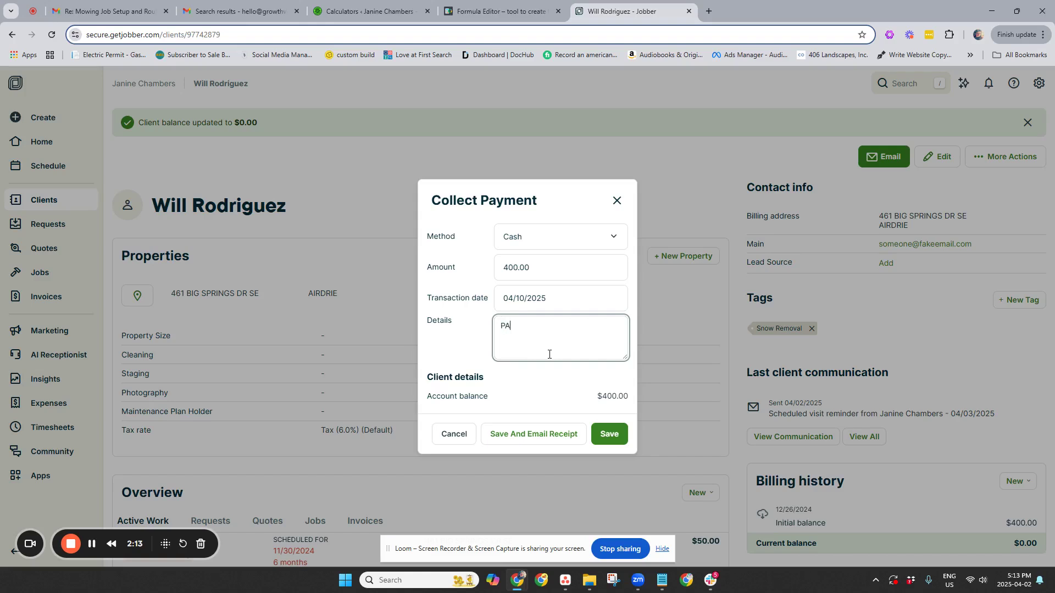
pyautogui.write('IDid cash towards qbo invoici')
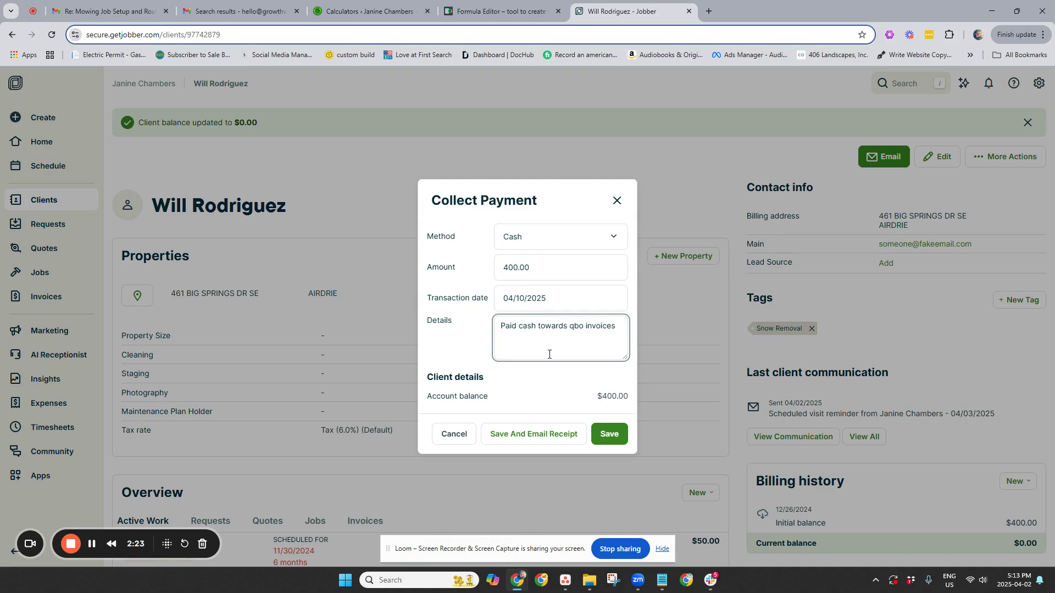
pyautogui.click(611, 436)
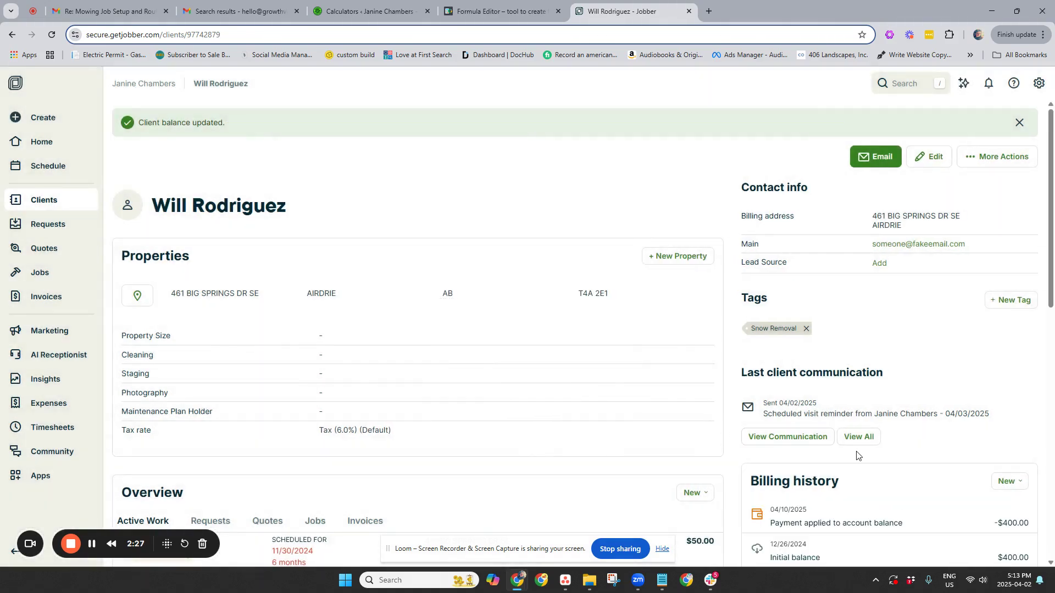
pyautogui.scroll(-1, 909, 446)
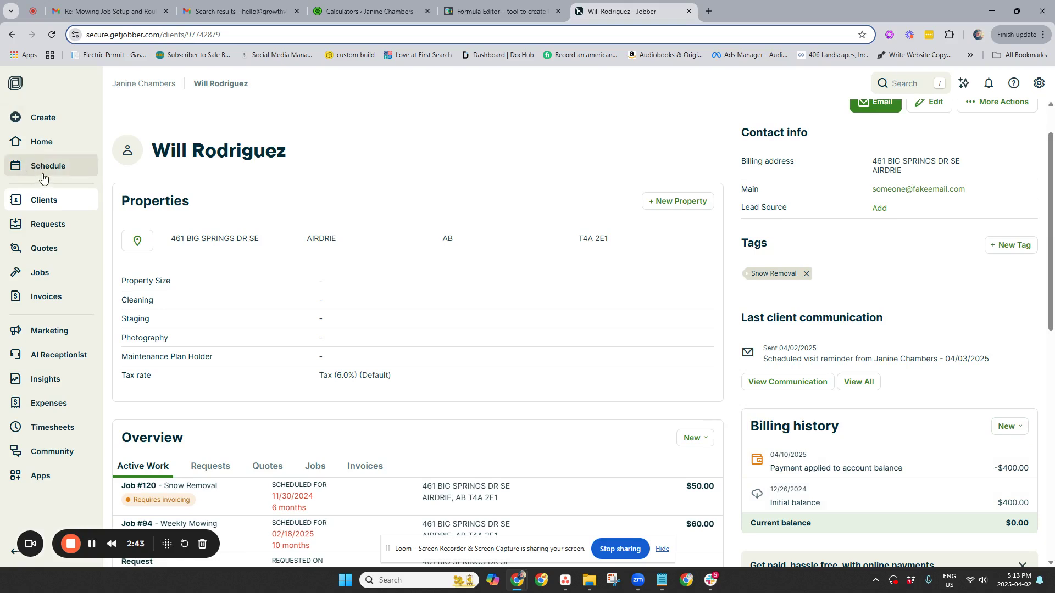
# - Return to the client list and open the record of another client, one with Feb 7 as last activity
pyautogui.click(53, 208)
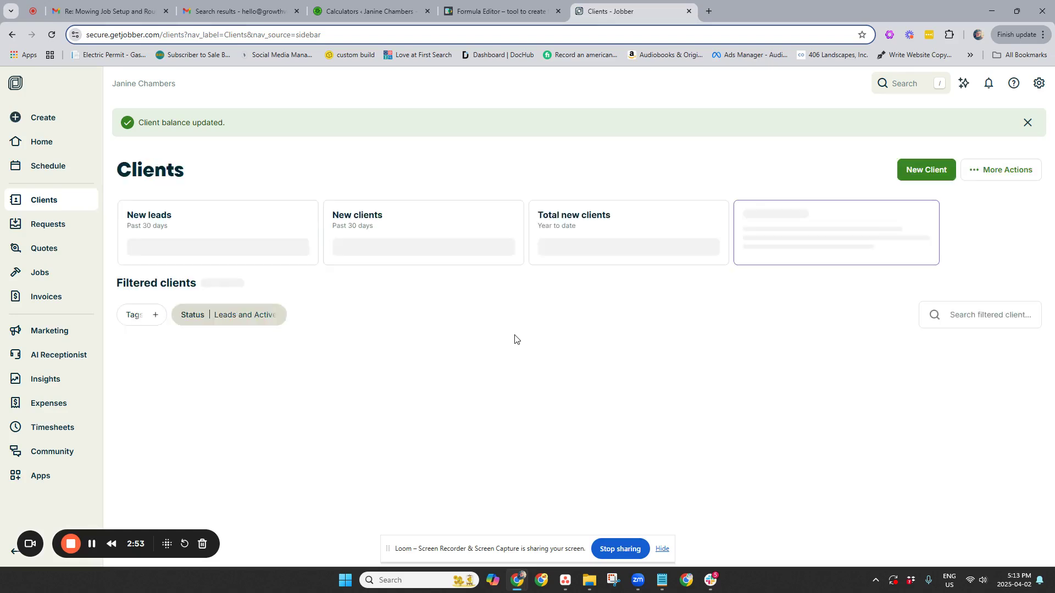
pyautogui.scroll(-5, 532, 327)
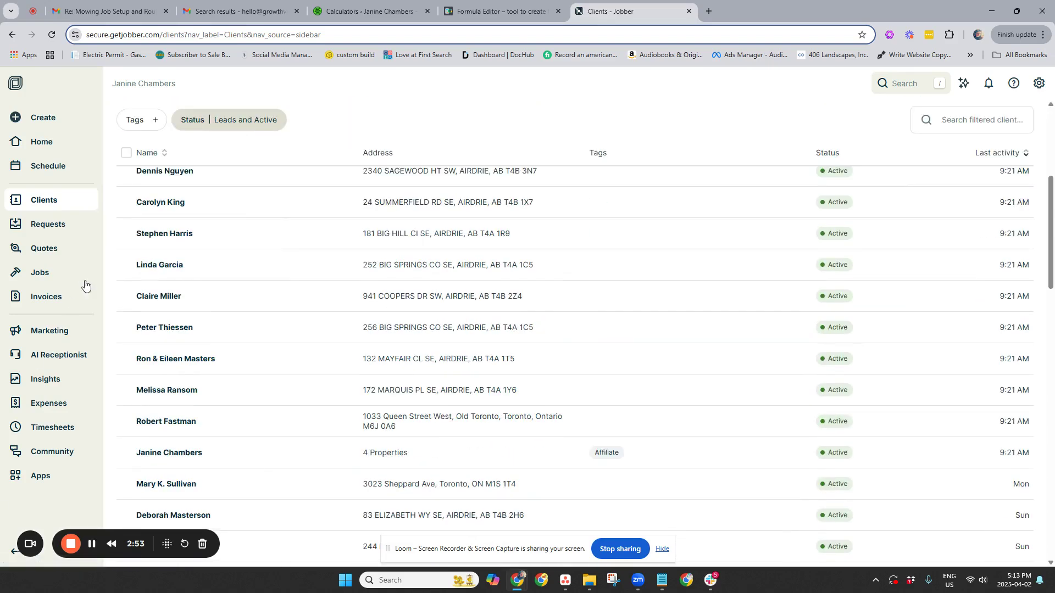
pyautogui.scroll(-10, 384, 462)
pyautogui.scroll(-7, 467, 429)
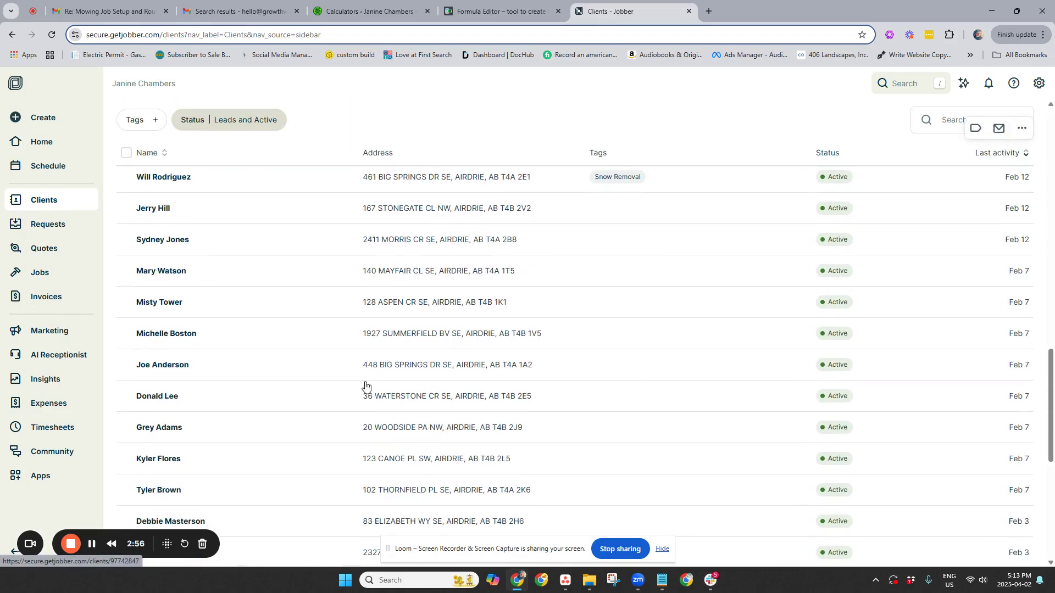
pyautogui.click(261, 495)
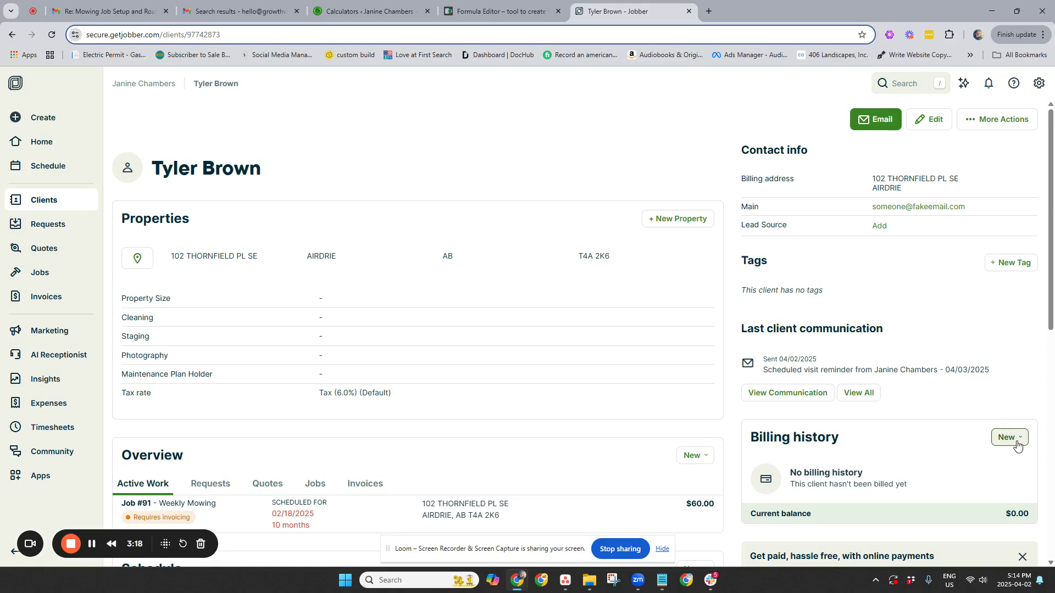
# - Set this client's initial balance to -300.00 with the details "credit on account april 2 2025", and save it
pyautogui.click(1016, 446)
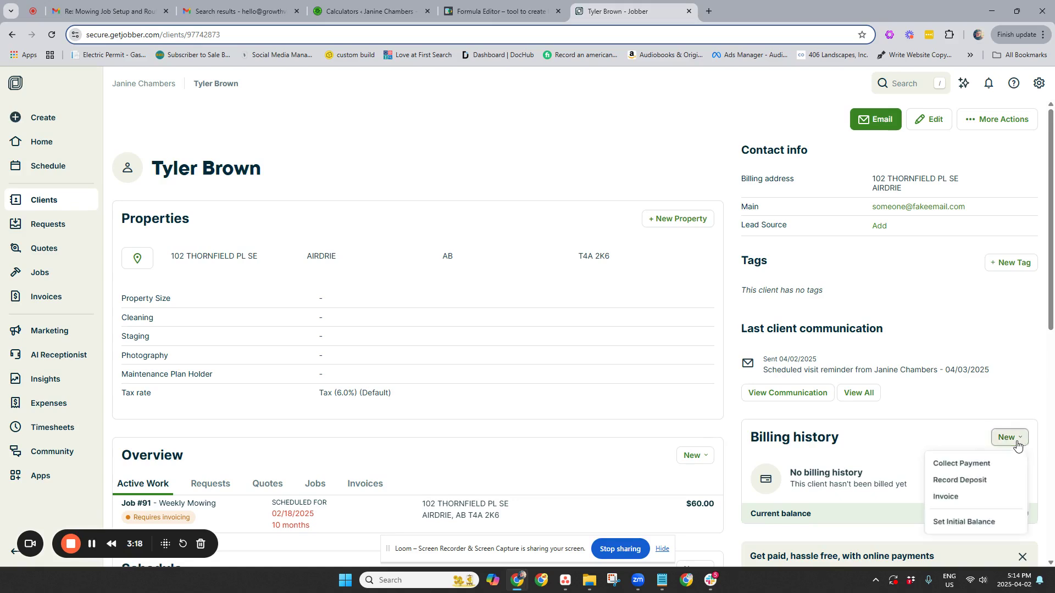
pyautogui.click(961, 529)
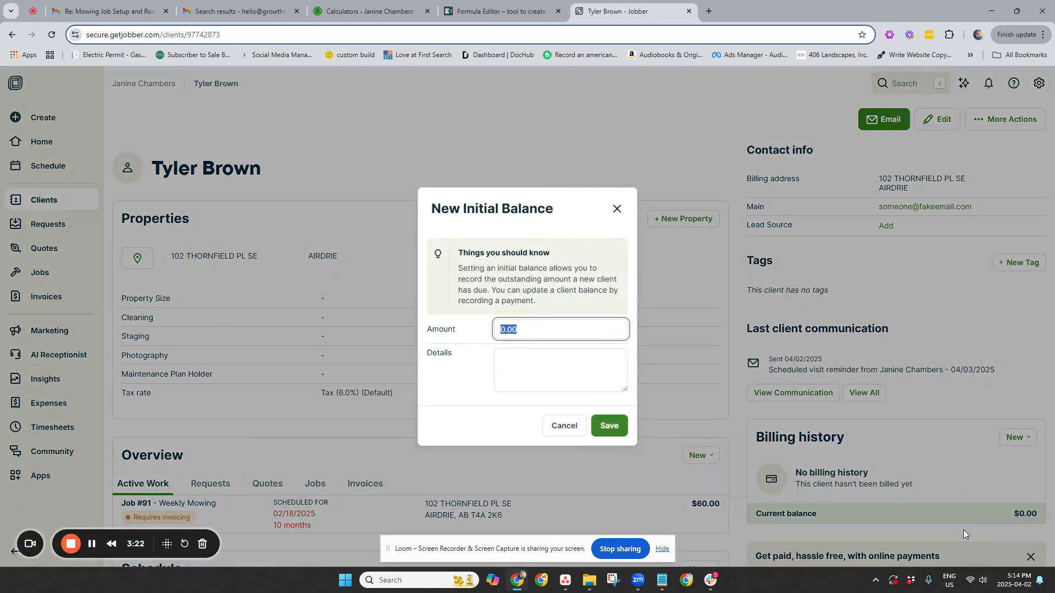
pyautogui.write('-300')
pyautogui.press('Tab')
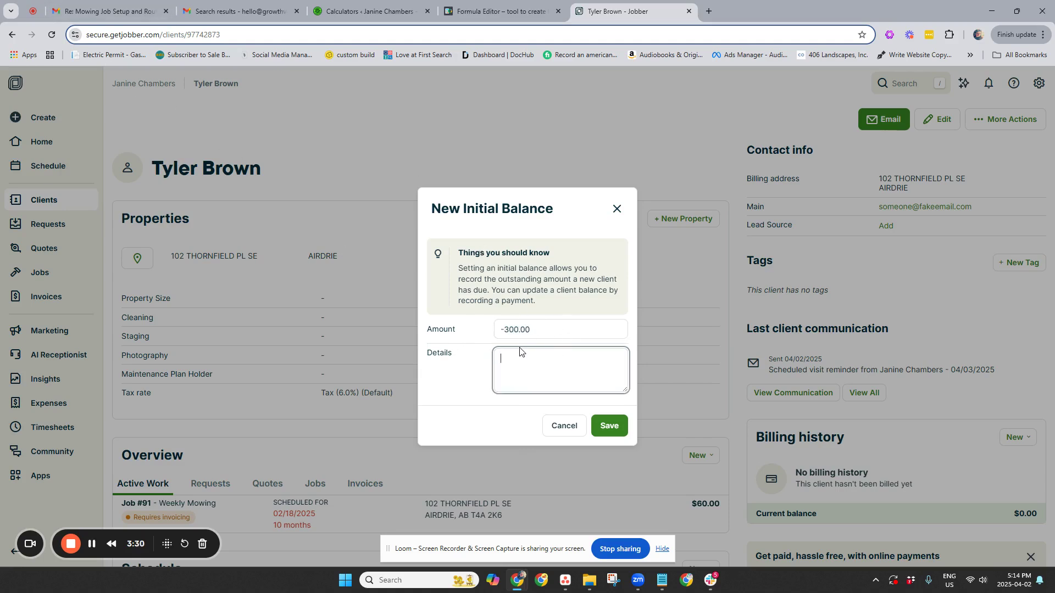
pyautogui.write('credit on account')
pyautogui.write('april 2 2025')
pyautogui.click(613, 426)
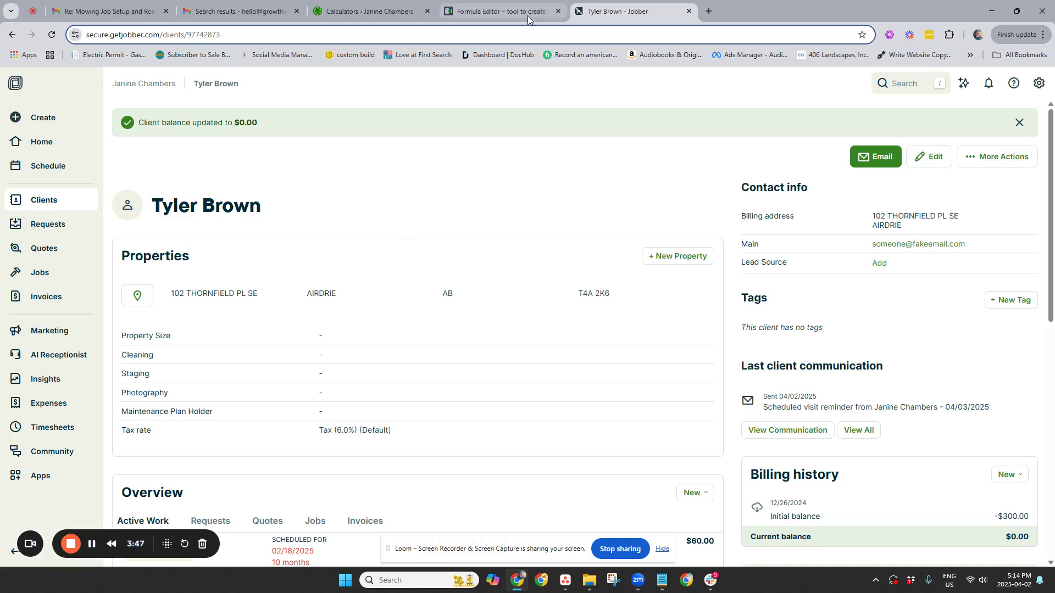
# - Open the client's Weekly Mowing job and mark the overdue visits from 02/20/2025 through 03/27/2025 as completed
pyautogui.scroll(-4, 306, 357)
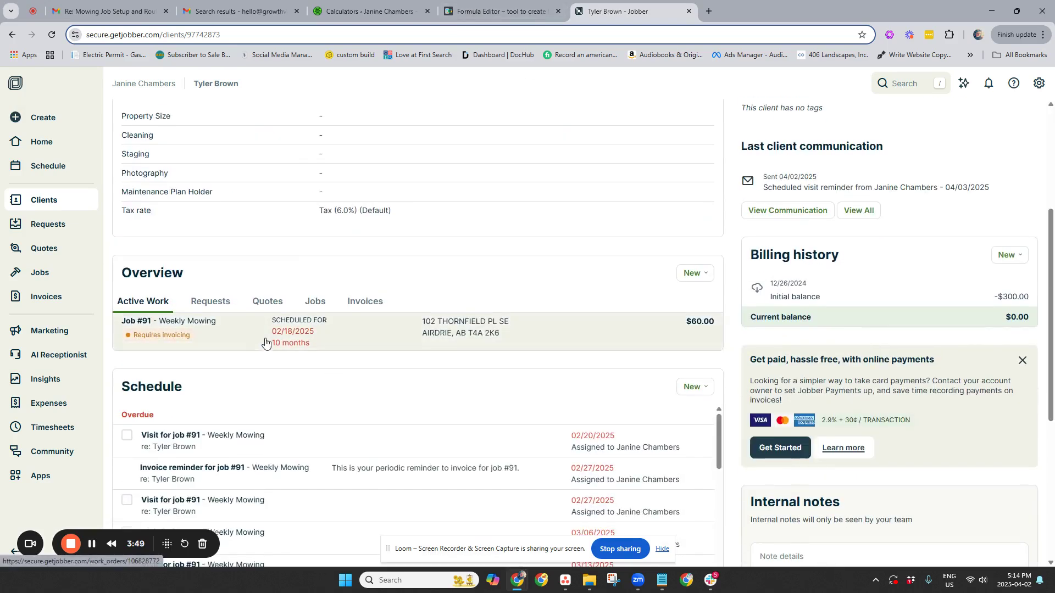
pyautogui.click(418, 332)
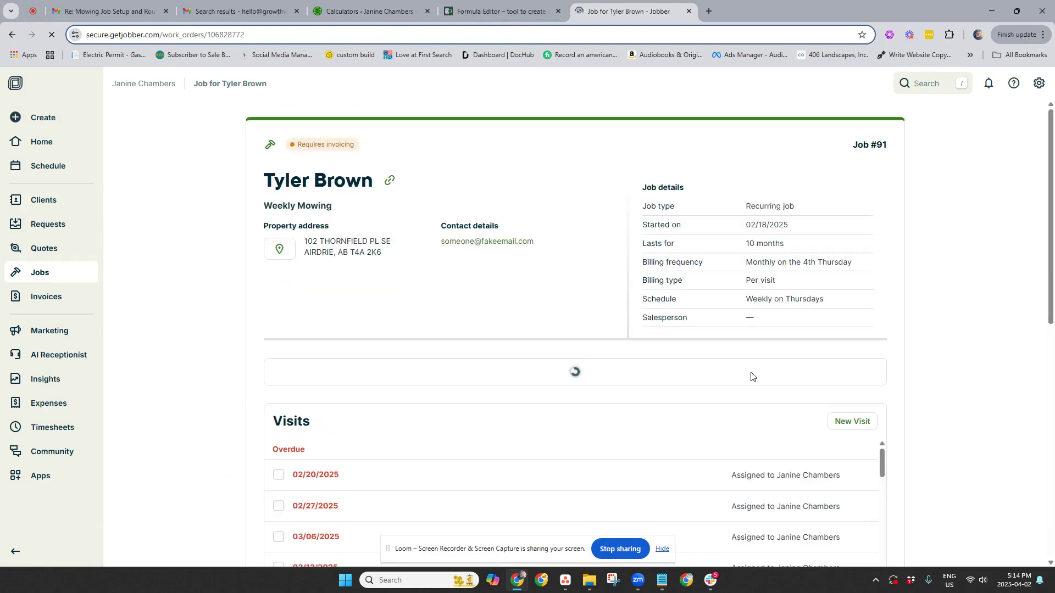
pyautogui.scroll(-3, 652, 401)
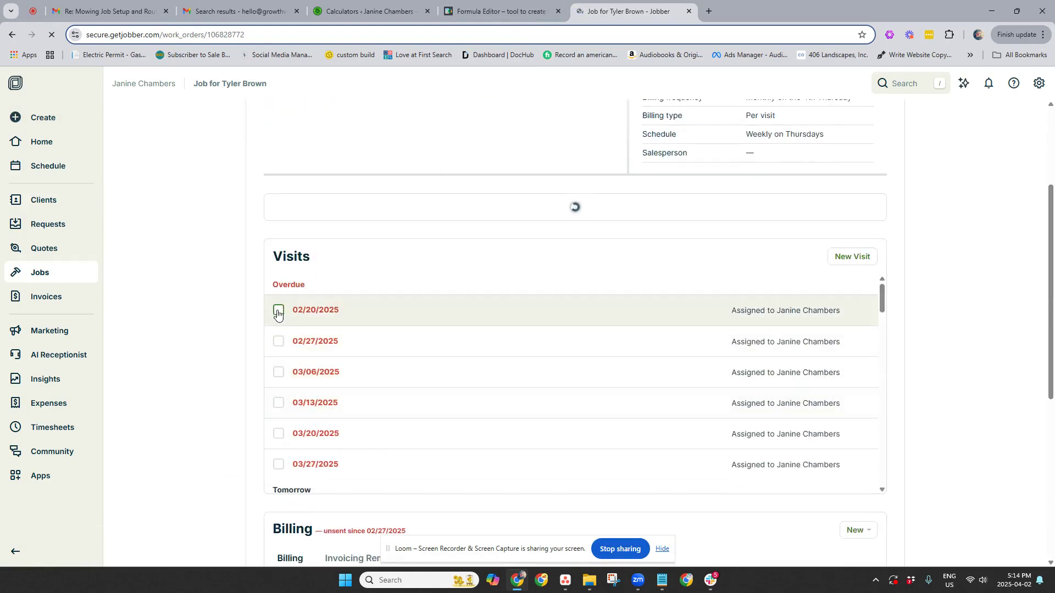
pyautogui.scroll(-5, 366, 412)
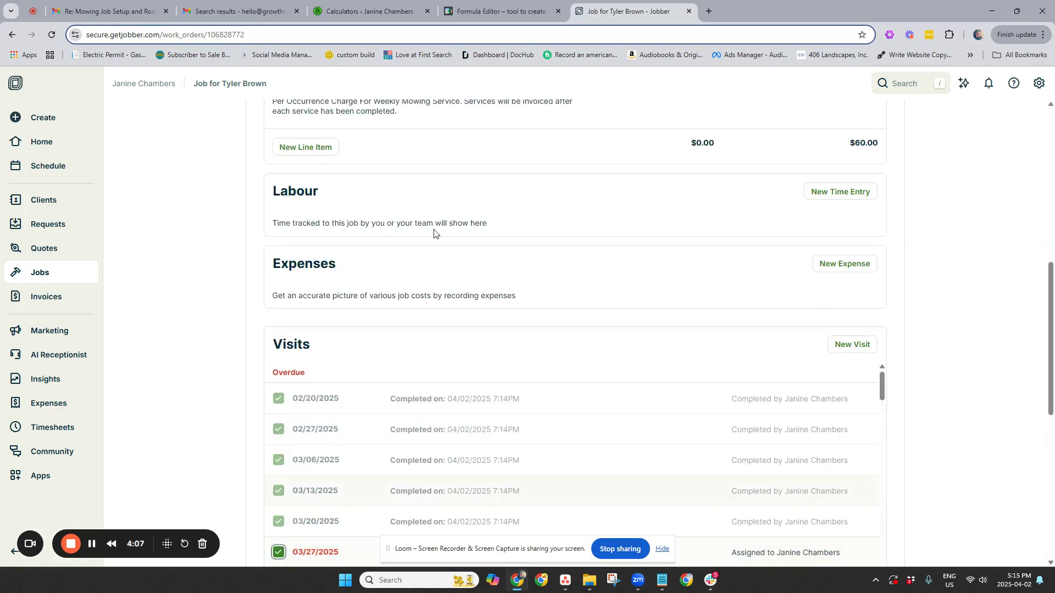
# - Start a new invoice for the completed visits from the job's overdue 02/27/2025 invoice reminder
pyautogui.scroll(-3, 412, 278)
pyautogui.scroll(-5, 514, 462)
pyautogui.click(367, 216)
pyautogui.click(330, 268)
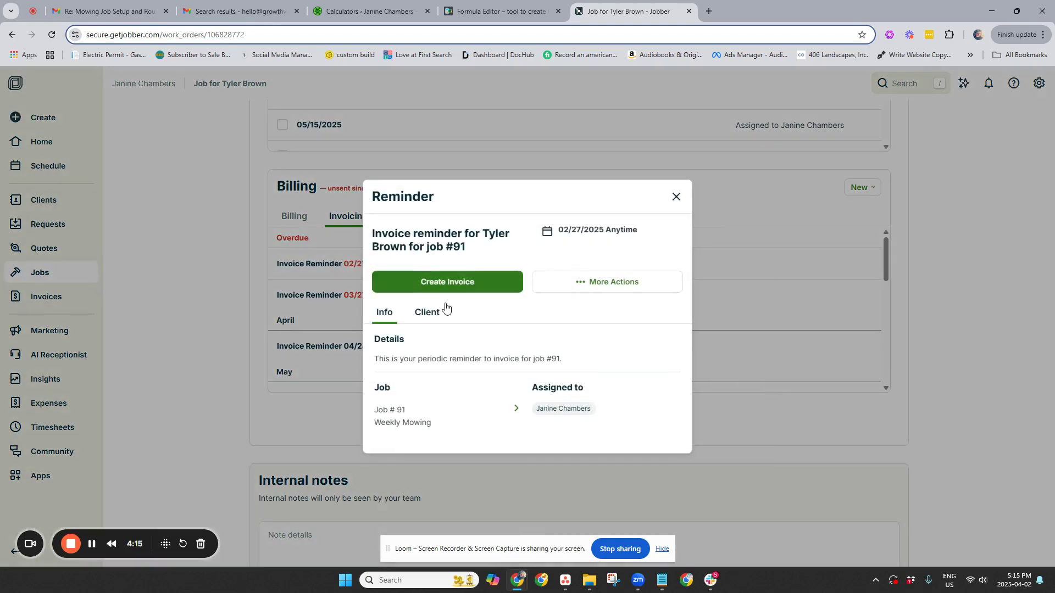
pyautogui.click(520, 283)
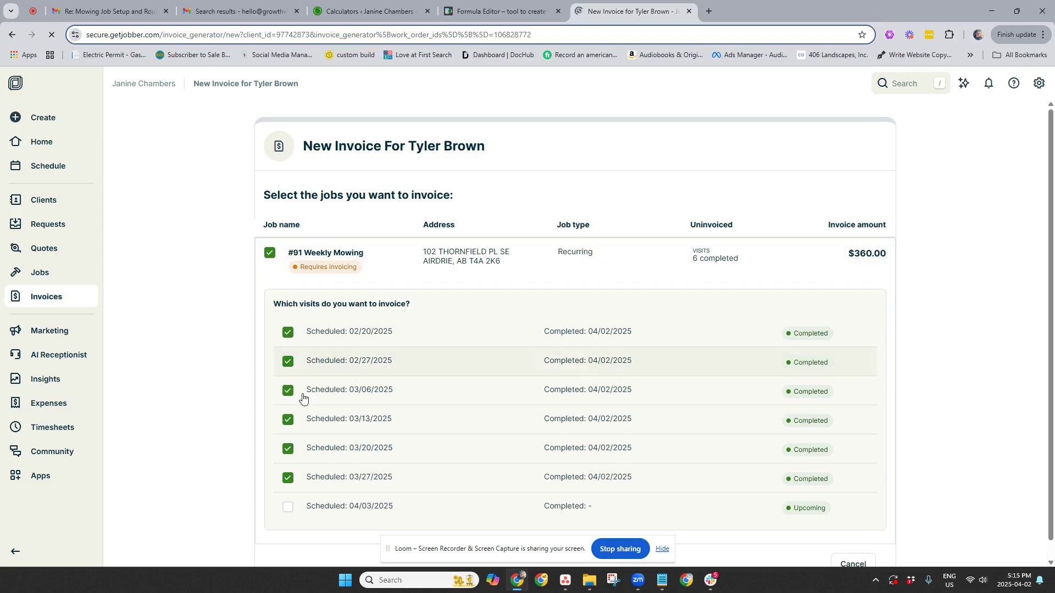
pyautogui.rightClick(356, 482)
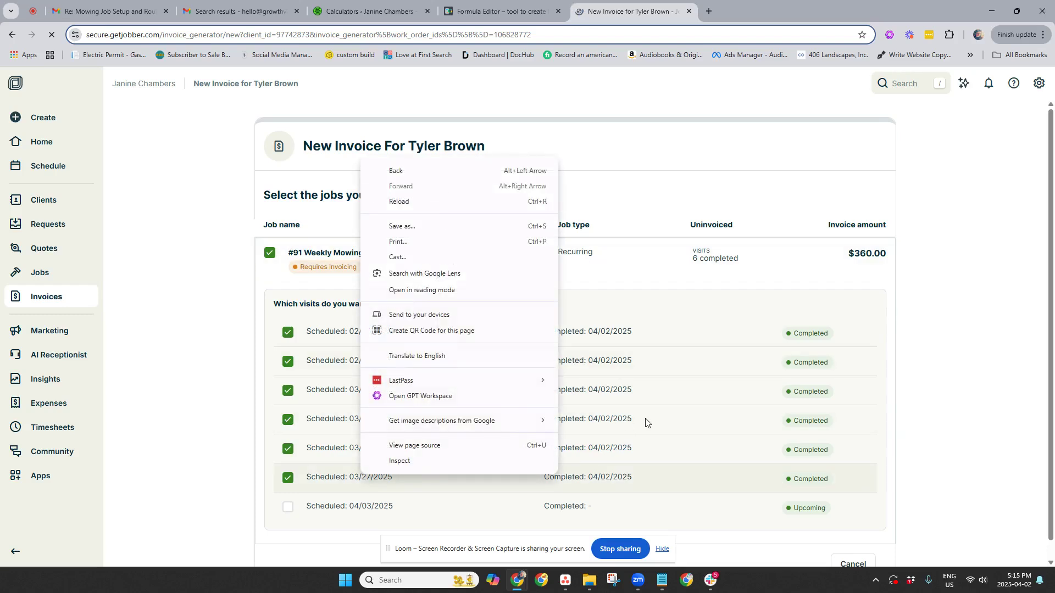
pyautogui.press('Escape')
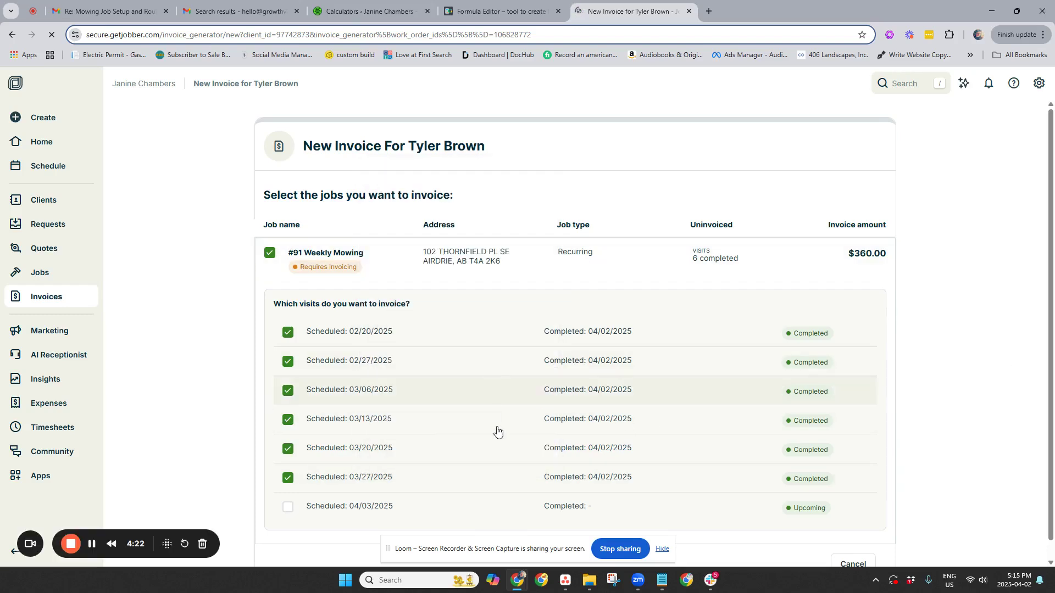
pyautogui.scroll(-1, 697, 409)
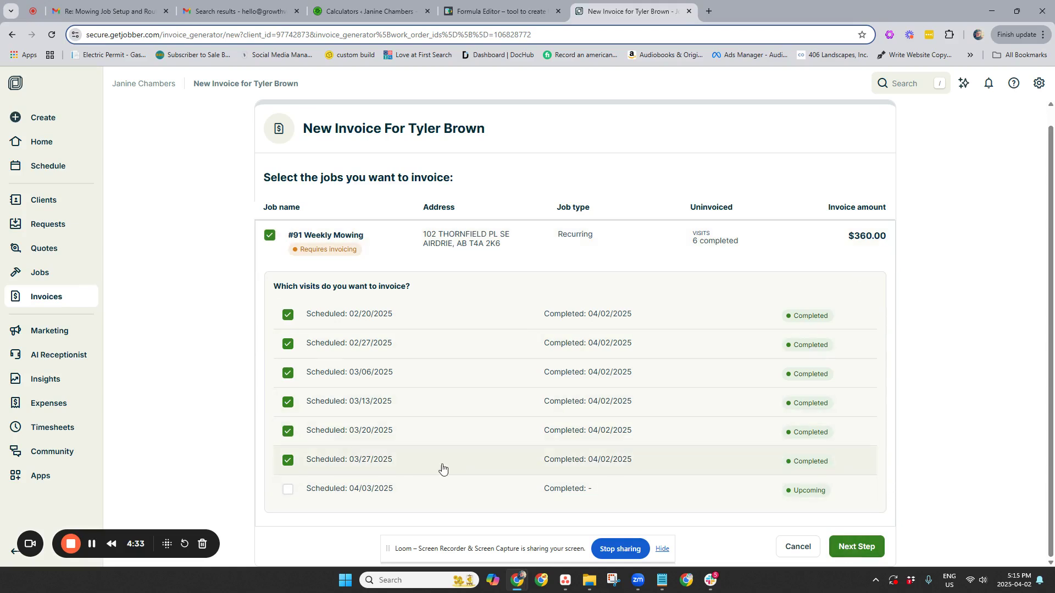
# - Create the invoice for the completed Weekly Mowing visits, save it with Collect Payment, and dismiss the payment form without recording a payment
pyautogui.click(865, 548)
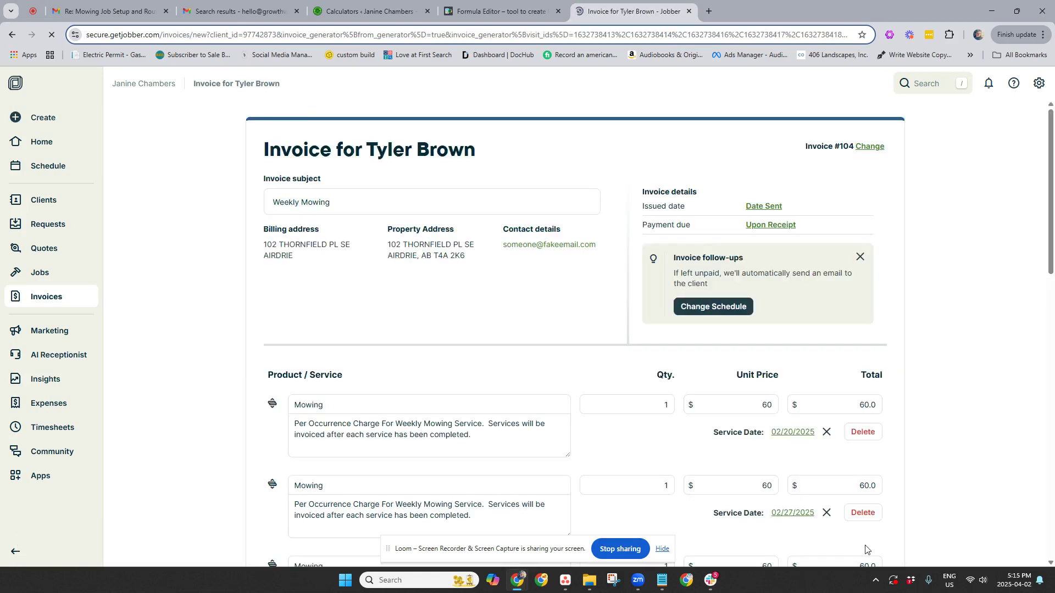
pyautogui.scroll(-9, 892, 440)
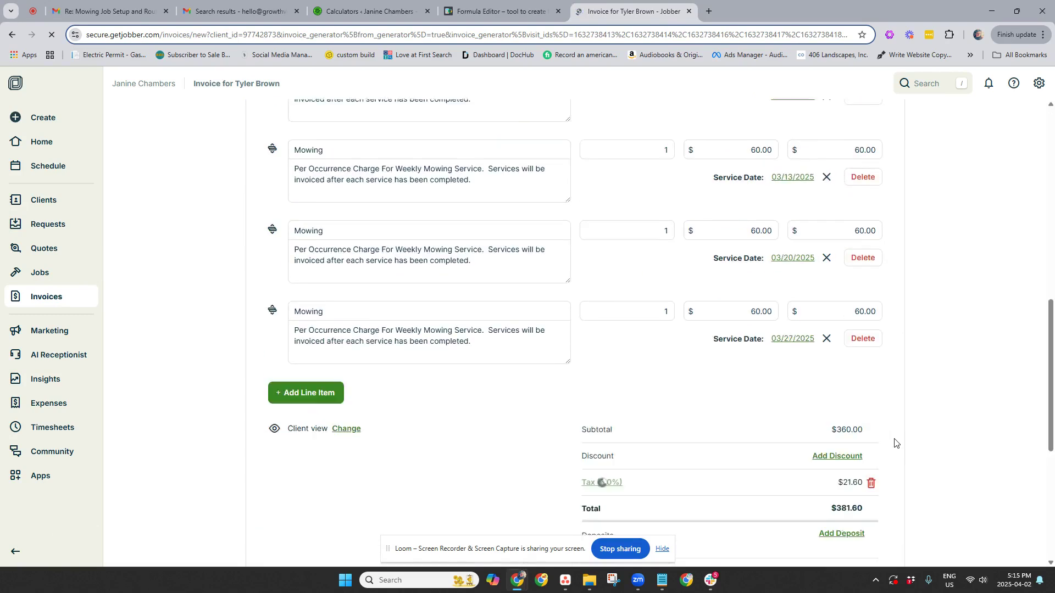
pyautogui.scroll(-4, 895, 443)
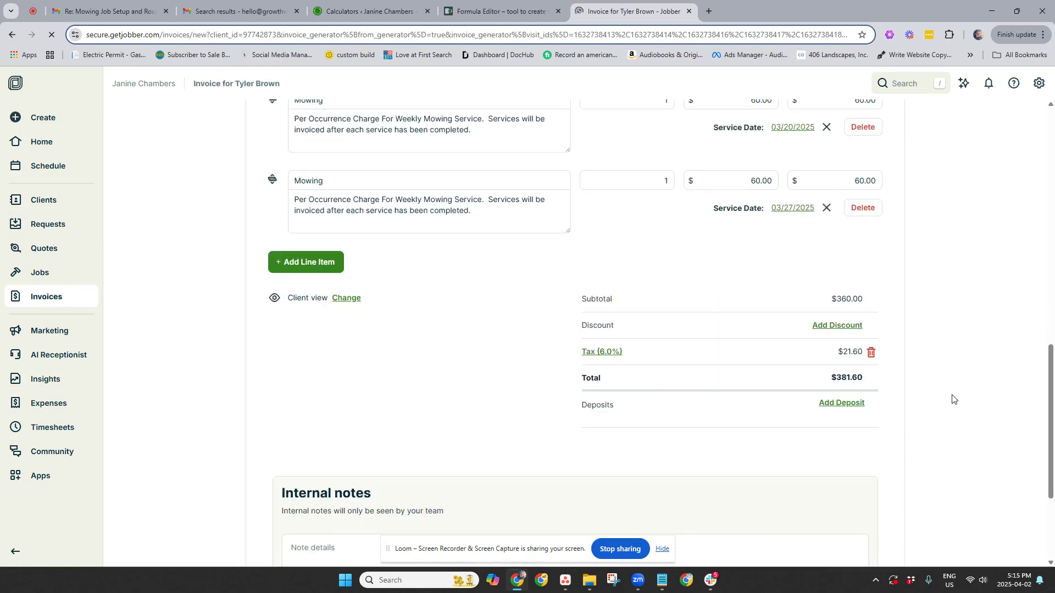
pyautogui.scroll(-3, 824, 385)
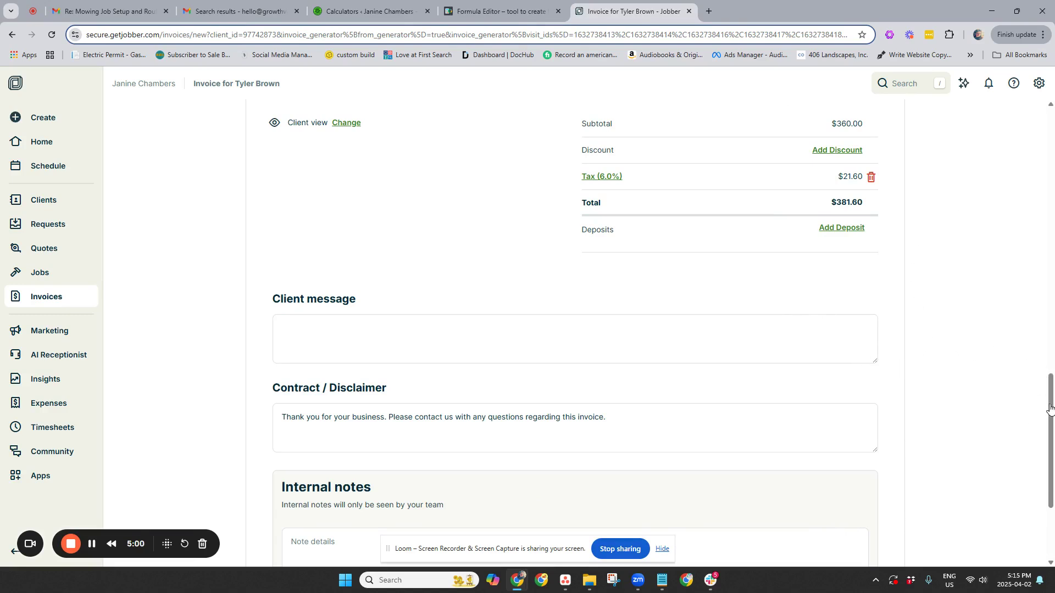
pyautogui.scroll(-3, 1050, 415)
pyautogui.click(840, 520)
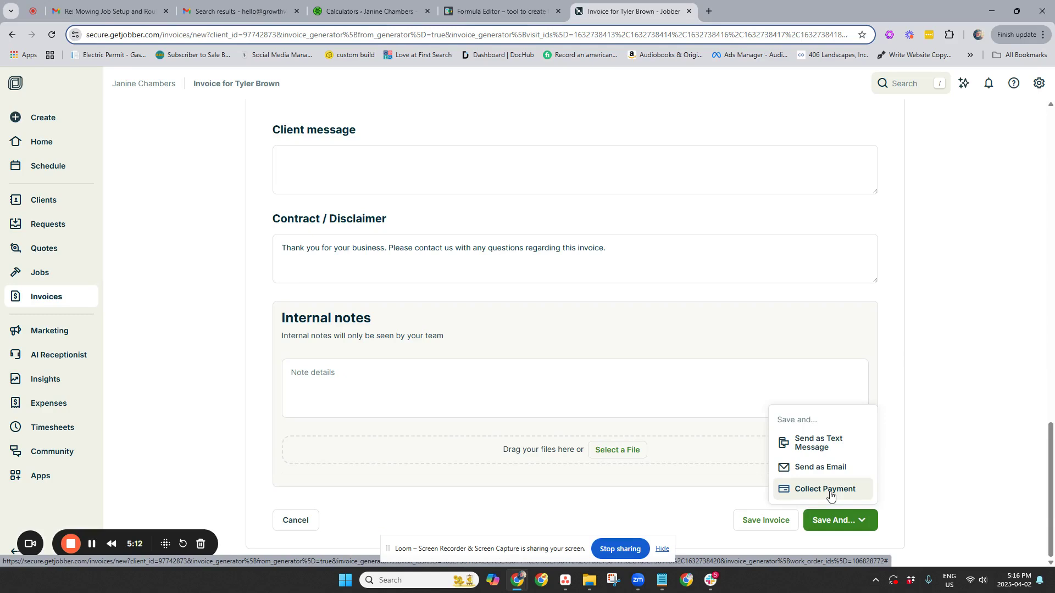
pyautogui.click(829, 490)
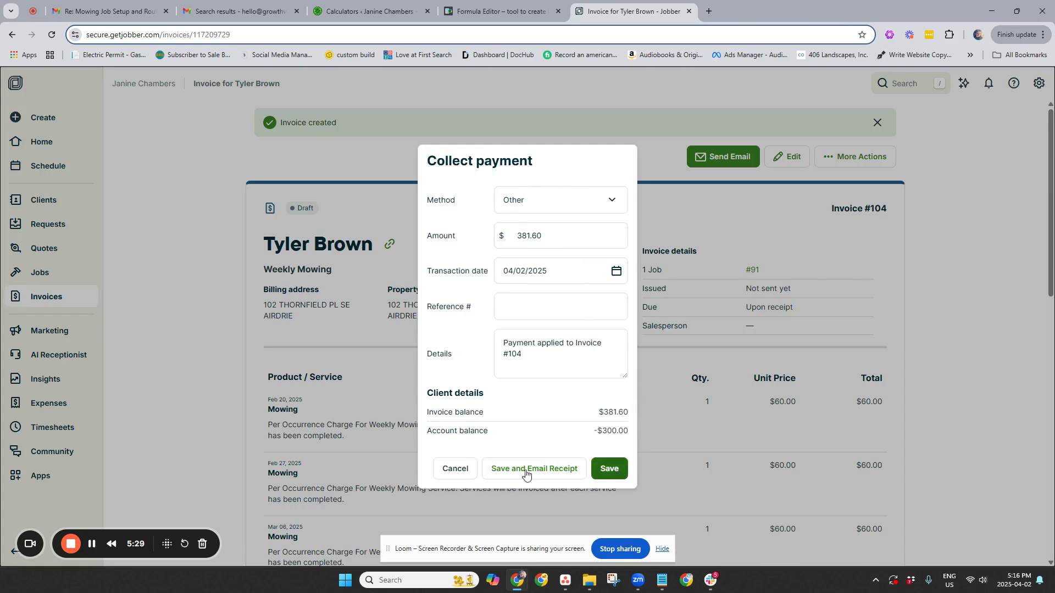
pyautogui.click(455, 469)
# - Review the draft invoice's totals and mark it as sent, changing its status to Awaiting Payment
pyautogui.scroll(-10, 941, 299)
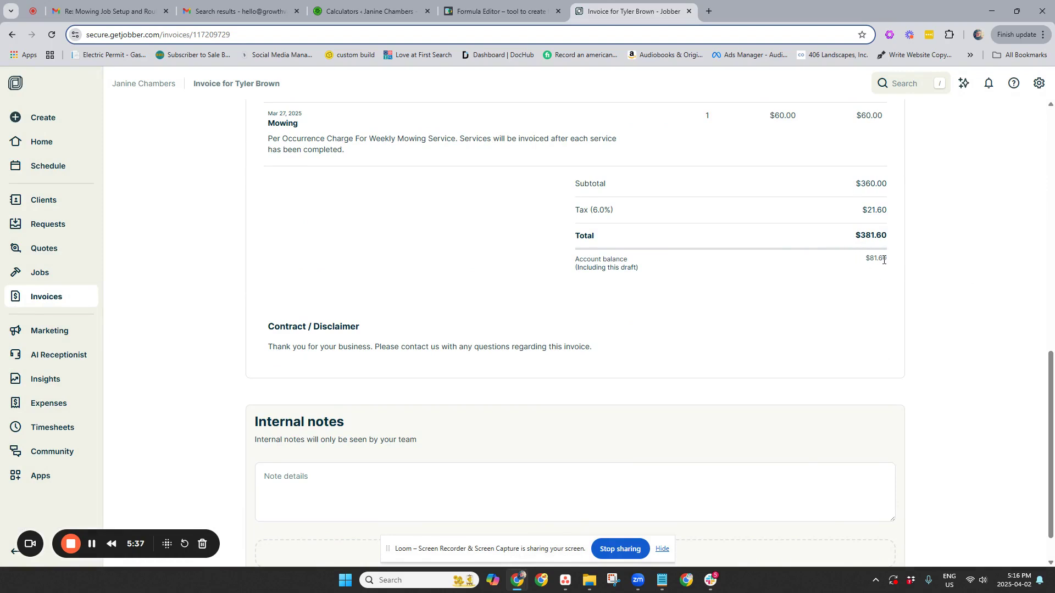
pyautogui.scroll(10, 863, 323)
pyautogui.click(851, 156)
pyautogui.click(827, 260)
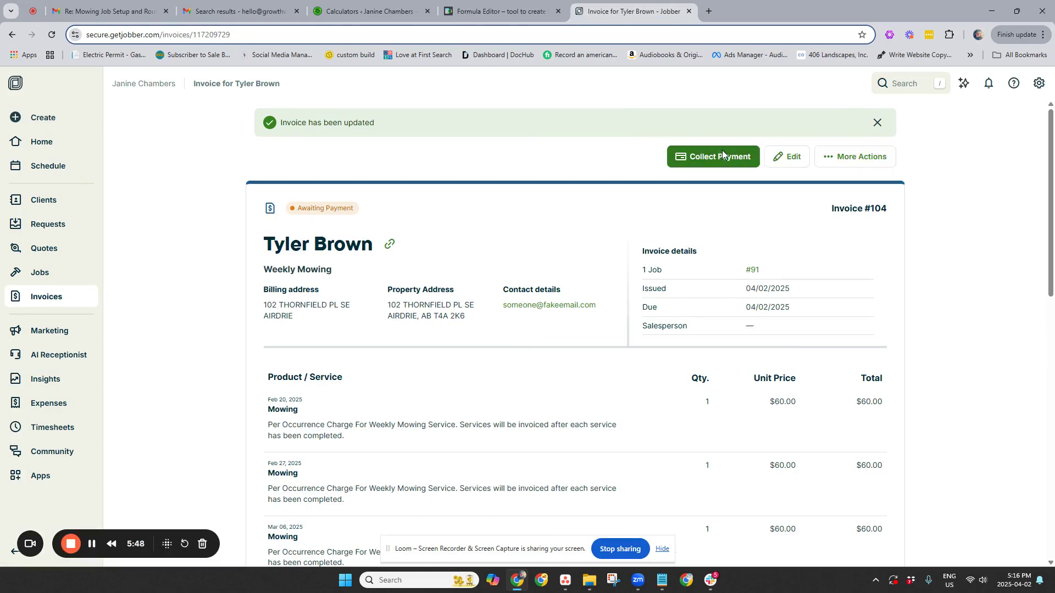
# - Start collecting a payment on the invoice, with the amount 81.60 and the reference "venmo"
pyautogui.click(723, 155)
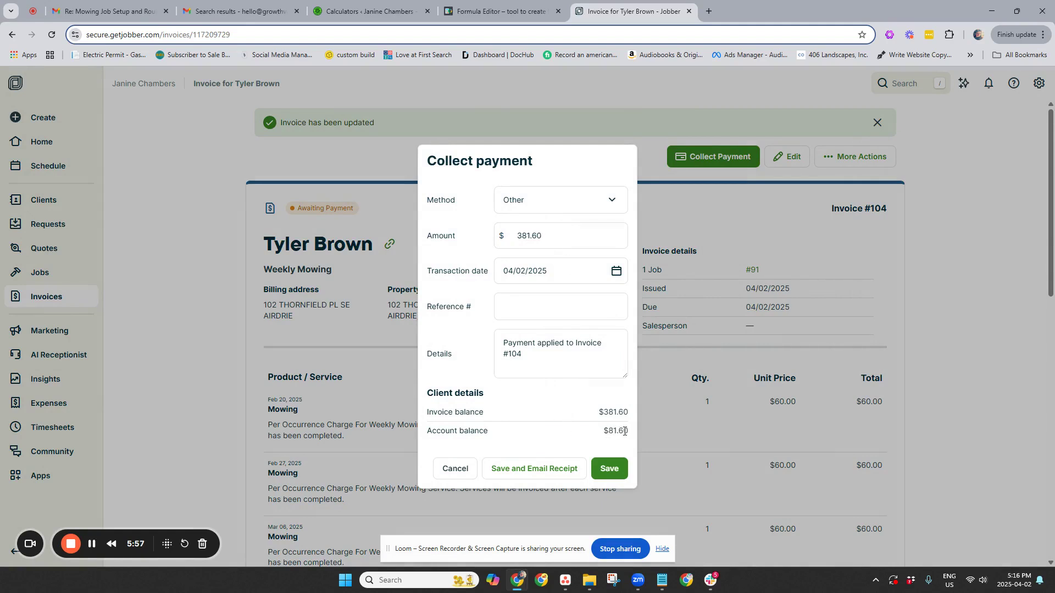
pyautogui.click(522, 236)
pyautogui.press('Home')
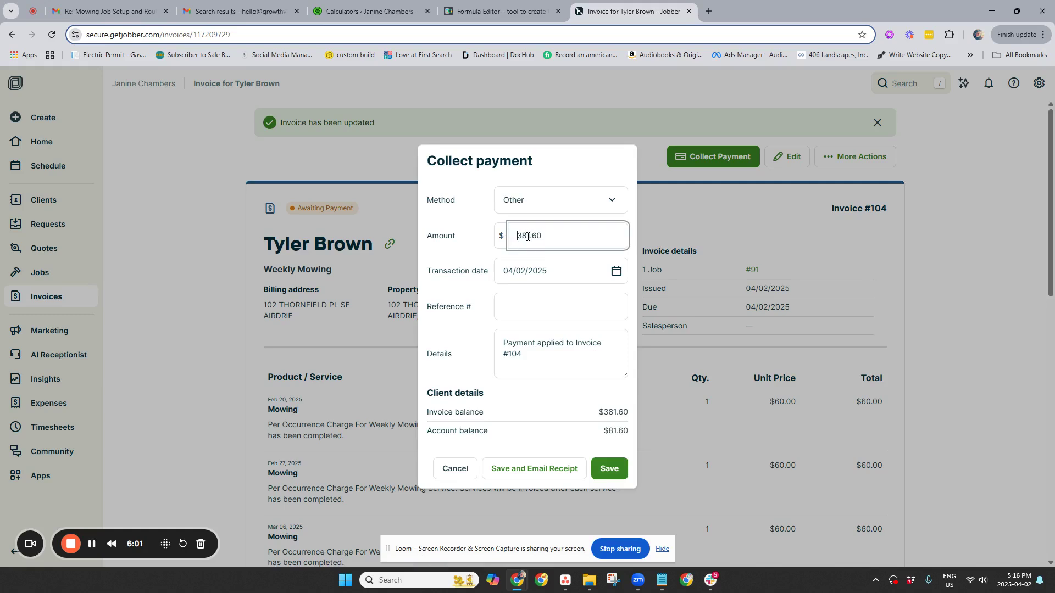
pyautogui.press('Delete')
pyautogui.click(547, 317)
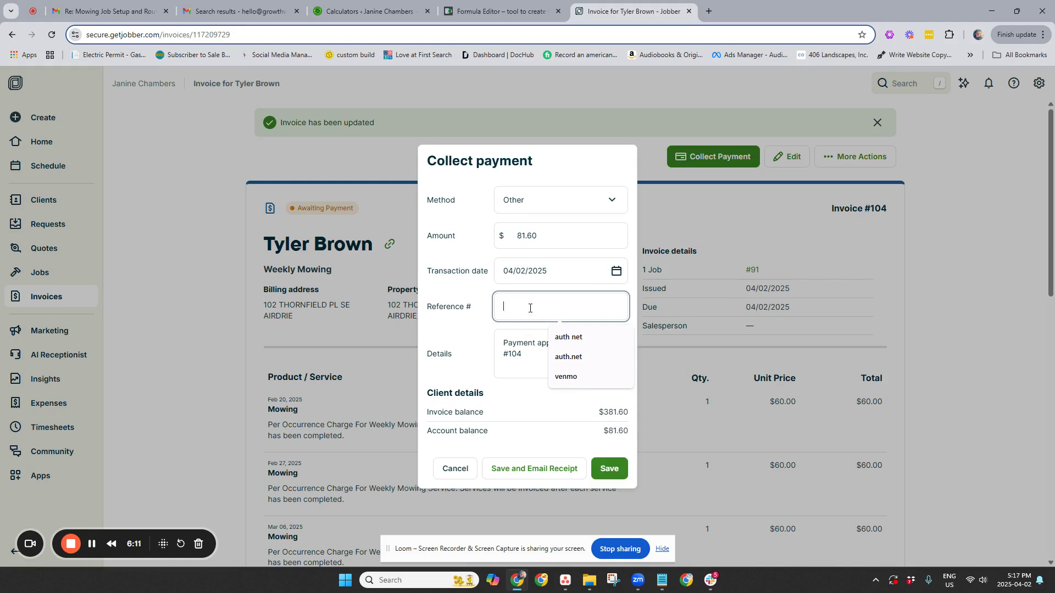
pyautogui.write('v')
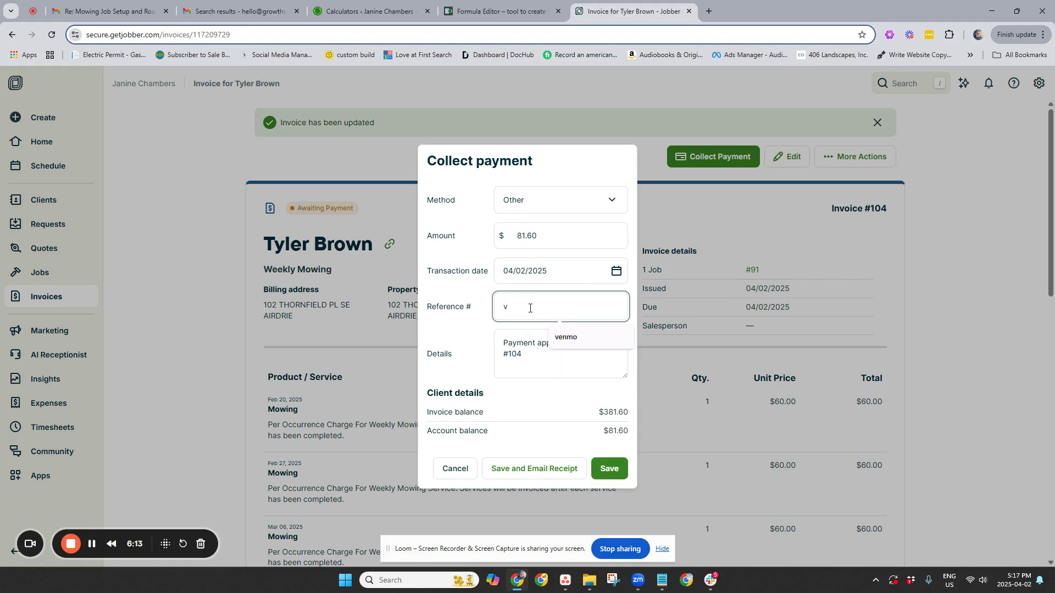
pyautogui.write('enmo')
pyautogui.press('Tab')
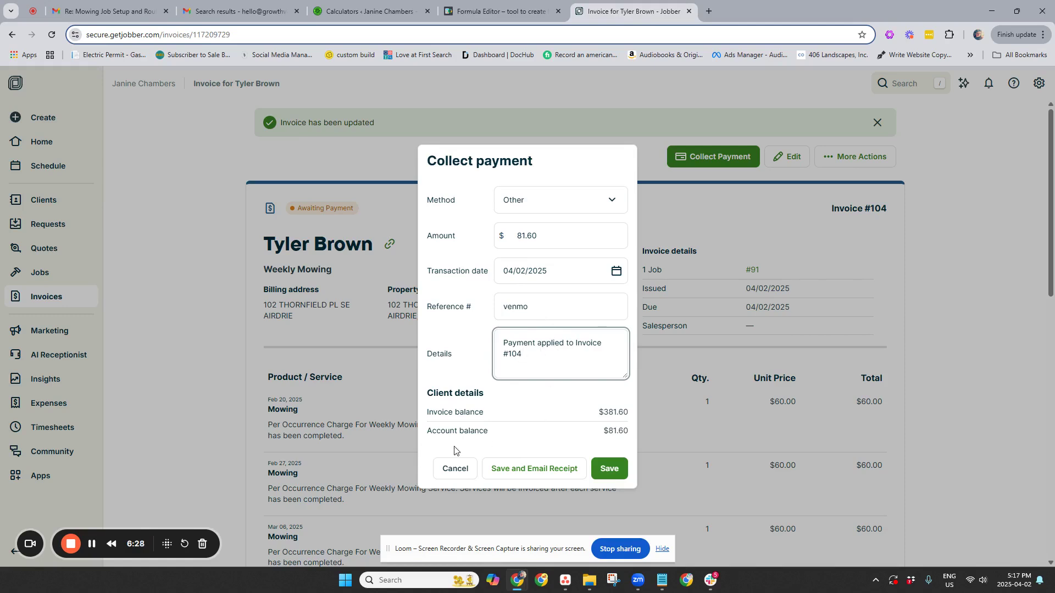
# - Extend the payment details with "using 300.00 credit from account and 81.60 on venmo" and save the payment
pyautogui.write('ng 300.00 credit from account and 81.60')
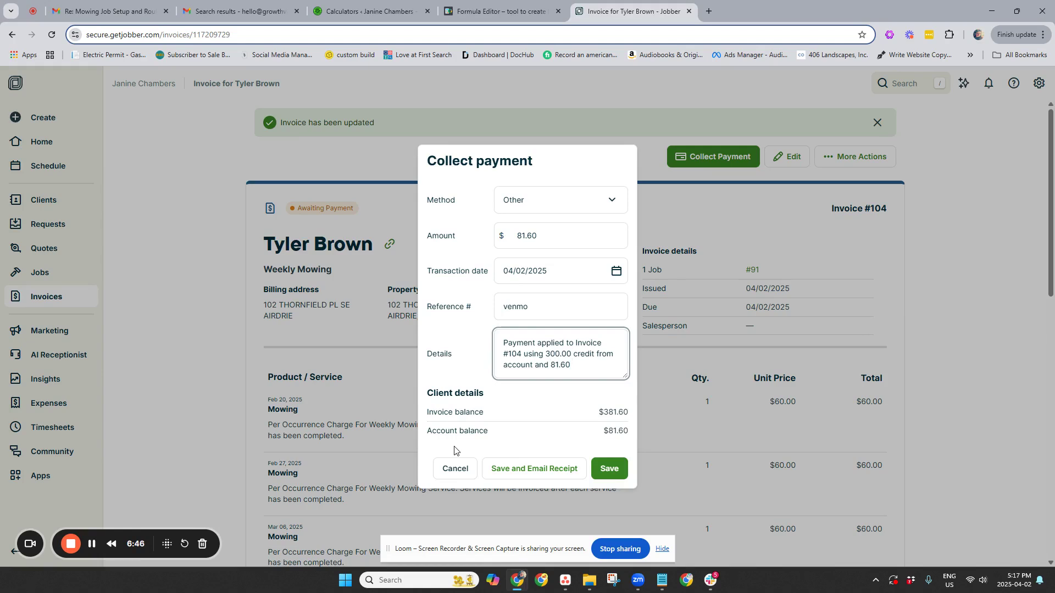
pyautogui.write('n venmo')
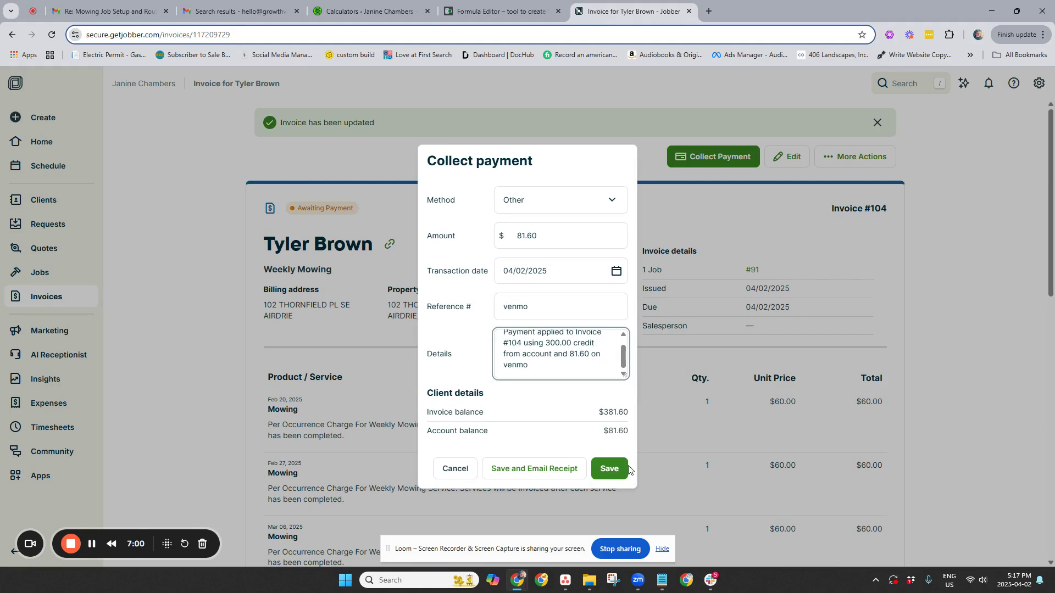
pyautogui.click(616, 476)
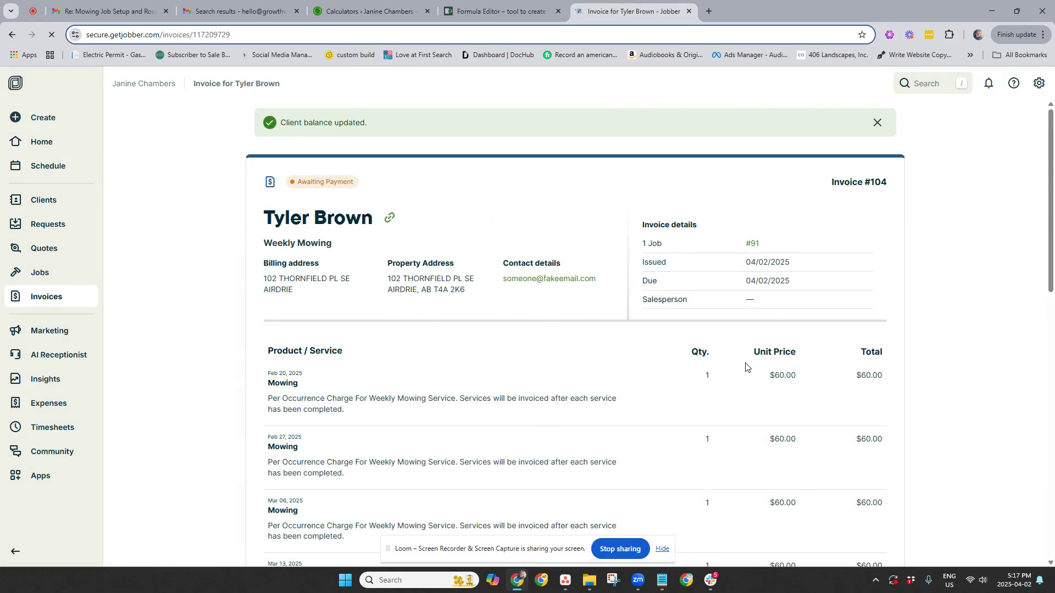
# - Check the invoice's remaining balance and close the invoice without recording a payment
pyautogui.scroll(-5, 769, 379)
pyautogui.scroll(-3, 838, 428)
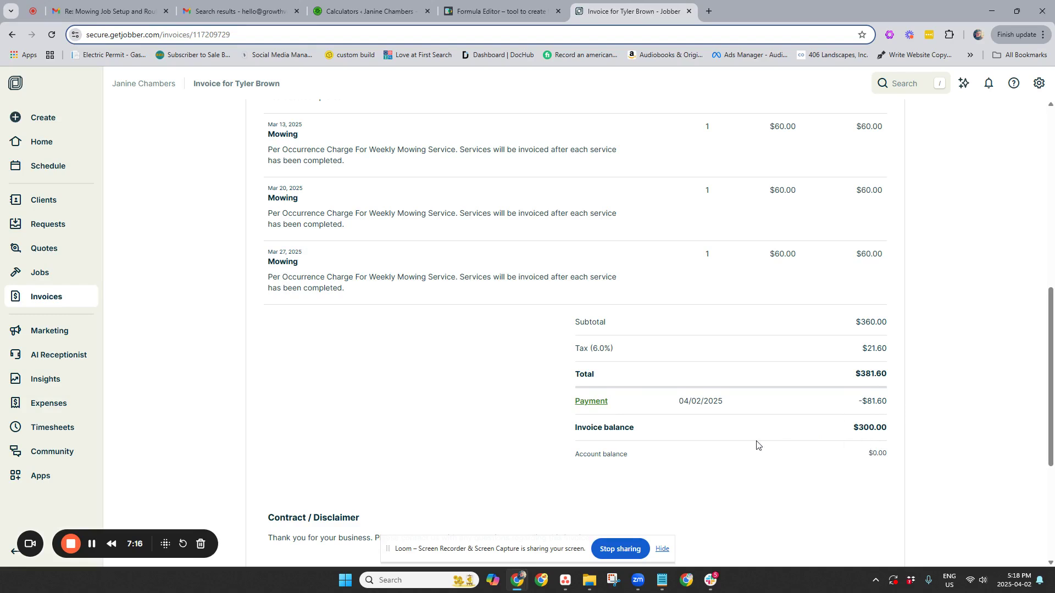
pyautogui.scroll(5, 763, 442)
pyautogui.scroll(4, 579, 321)
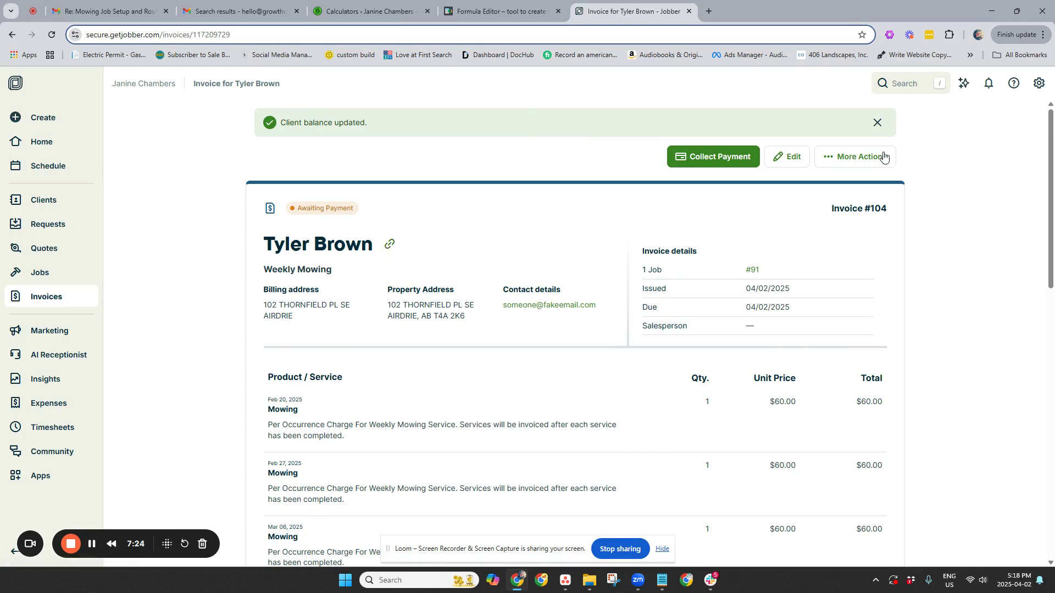
pyautogui.click(853, 159)
pyautogui.click(850, 363)
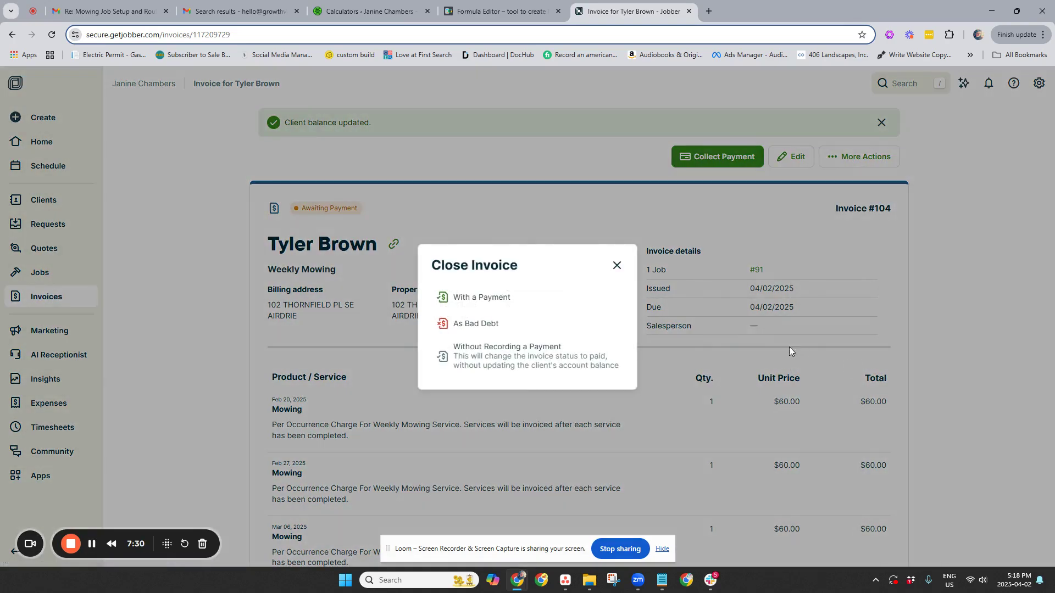
pyautogui.click(507, 357)
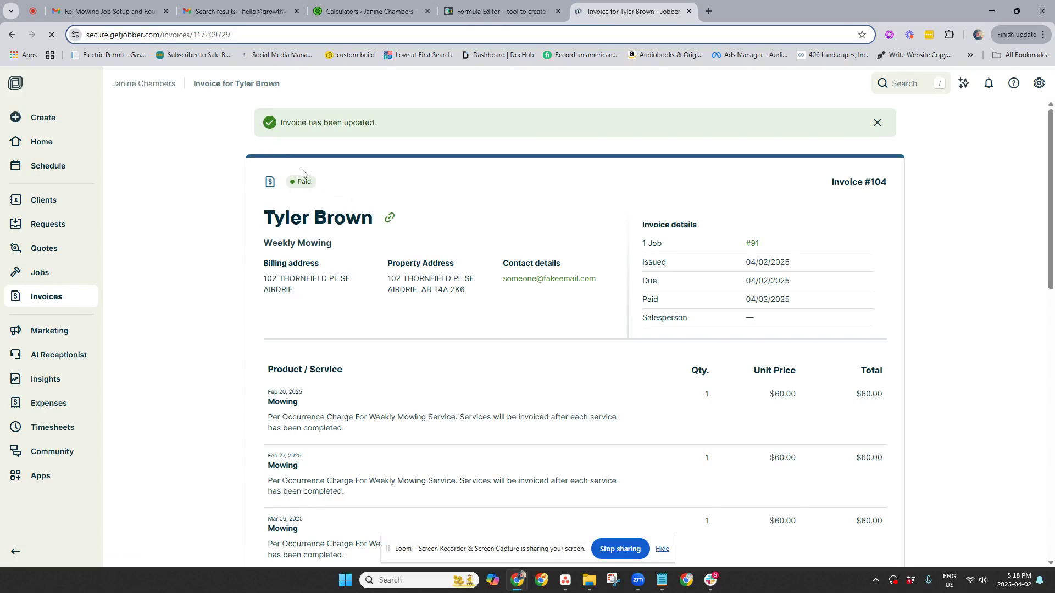
# - Review the closed invoice's payment and balances, and open the client's record to check the billing history
pyautogui.scroll(-10, 970, 329)
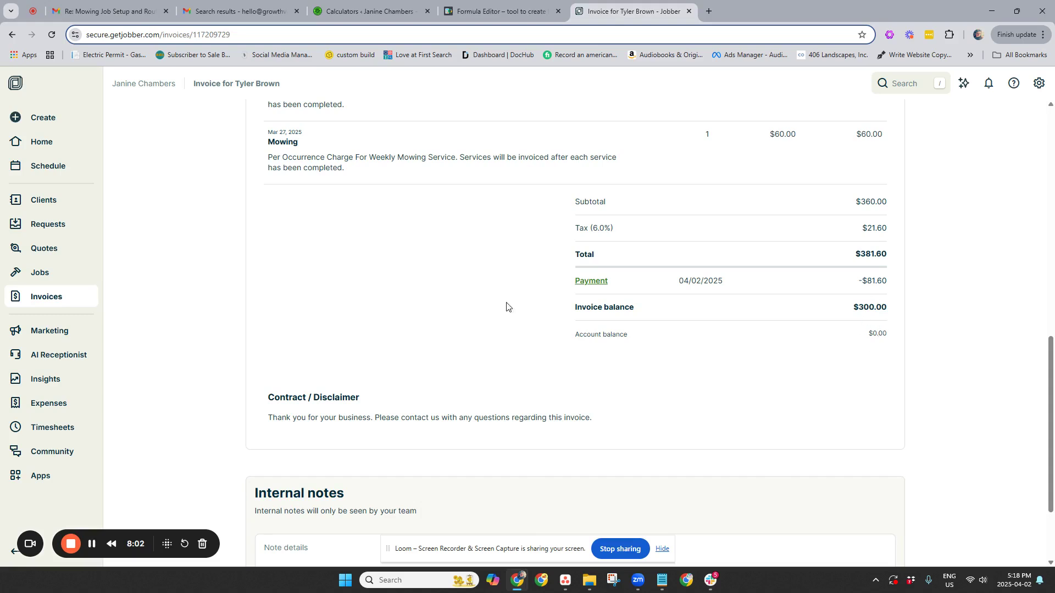
pyautogui.click(335, 246)
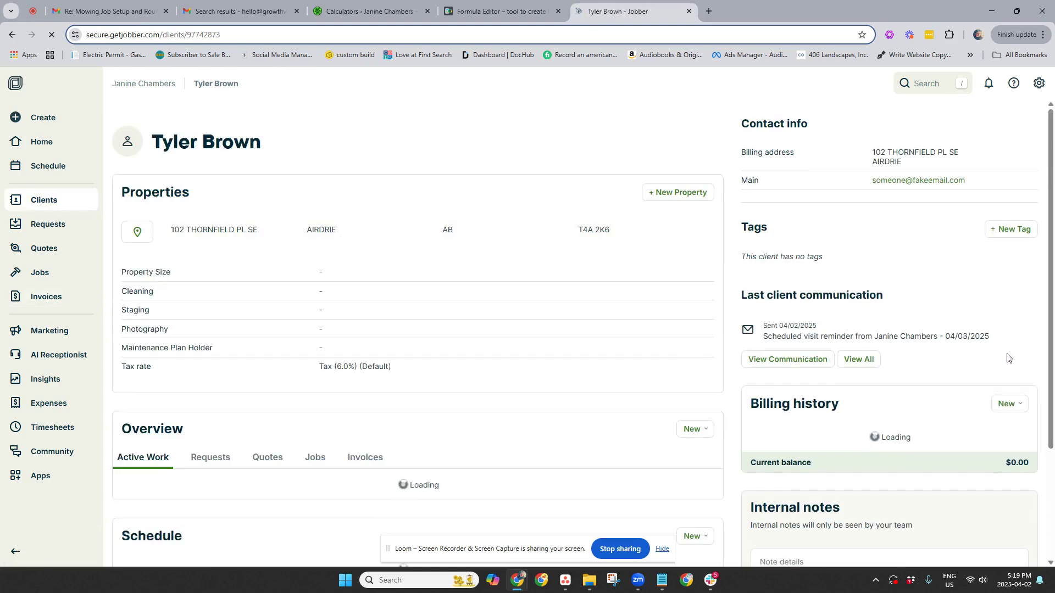
pyautogui.scroll(-3, 1015, 353)
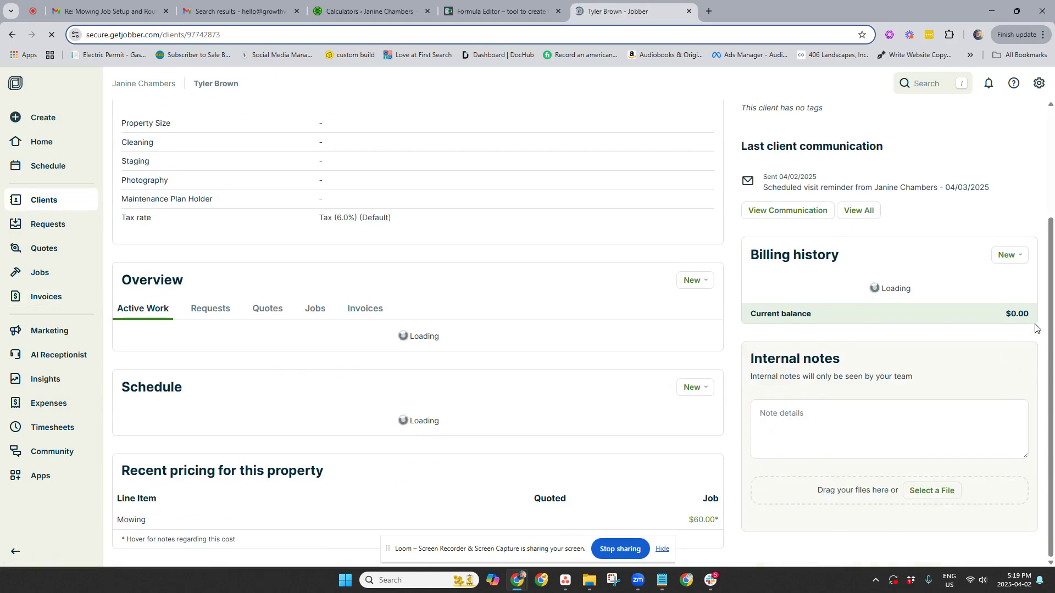